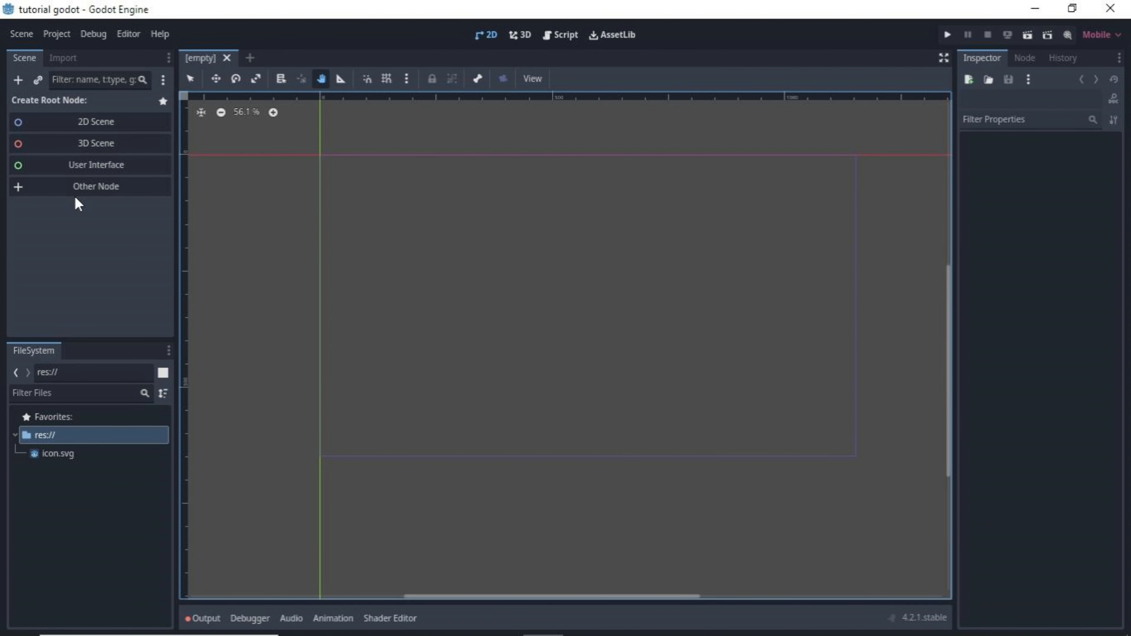
Create a CharacterBody2D node as the root of the empty scene.
left_click(81, 189)
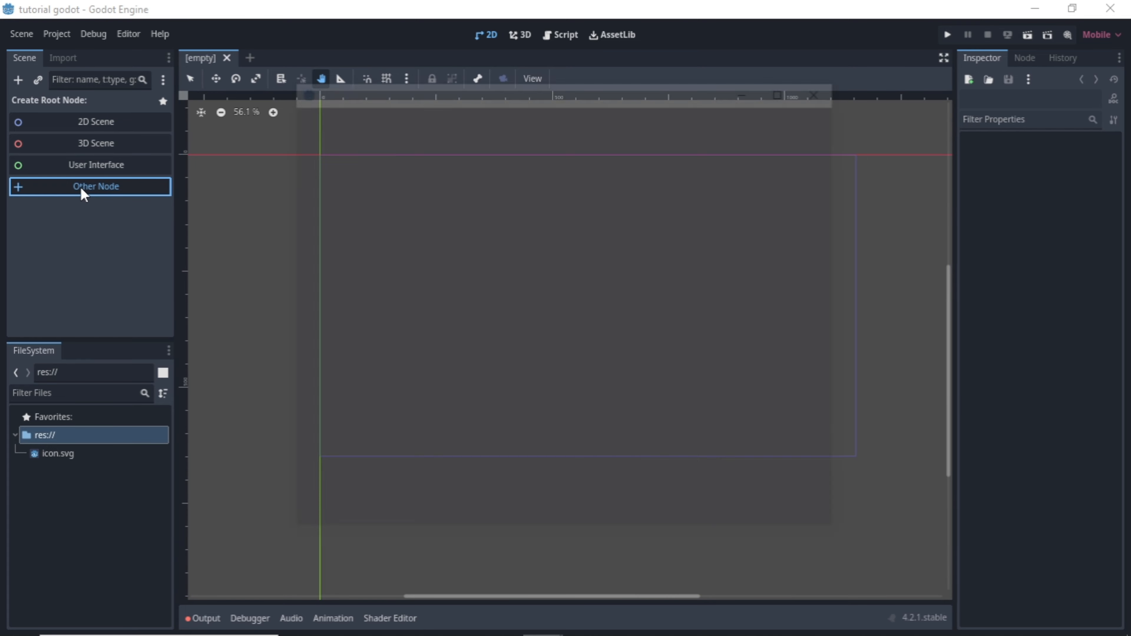
type("chara")
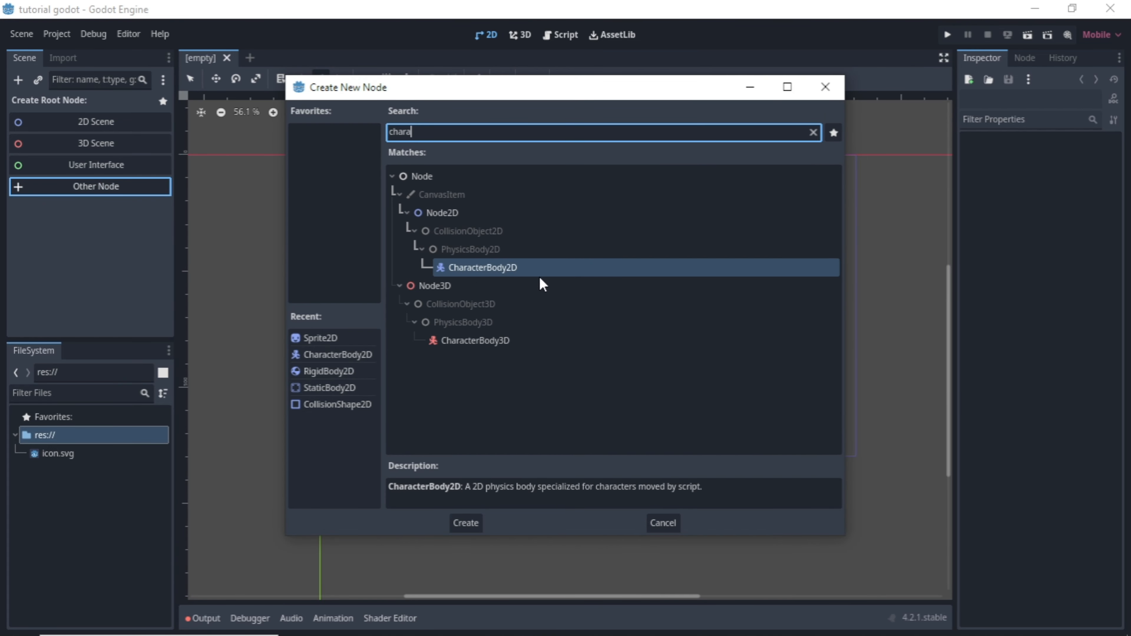
double_click(532, 269)
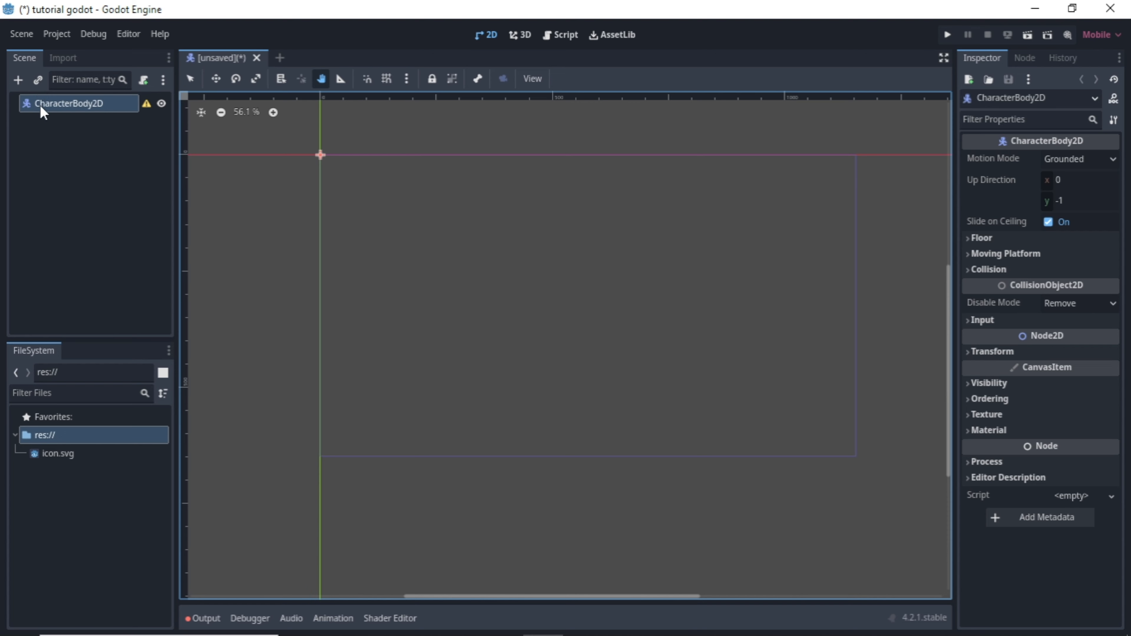
left_click(18, 82)
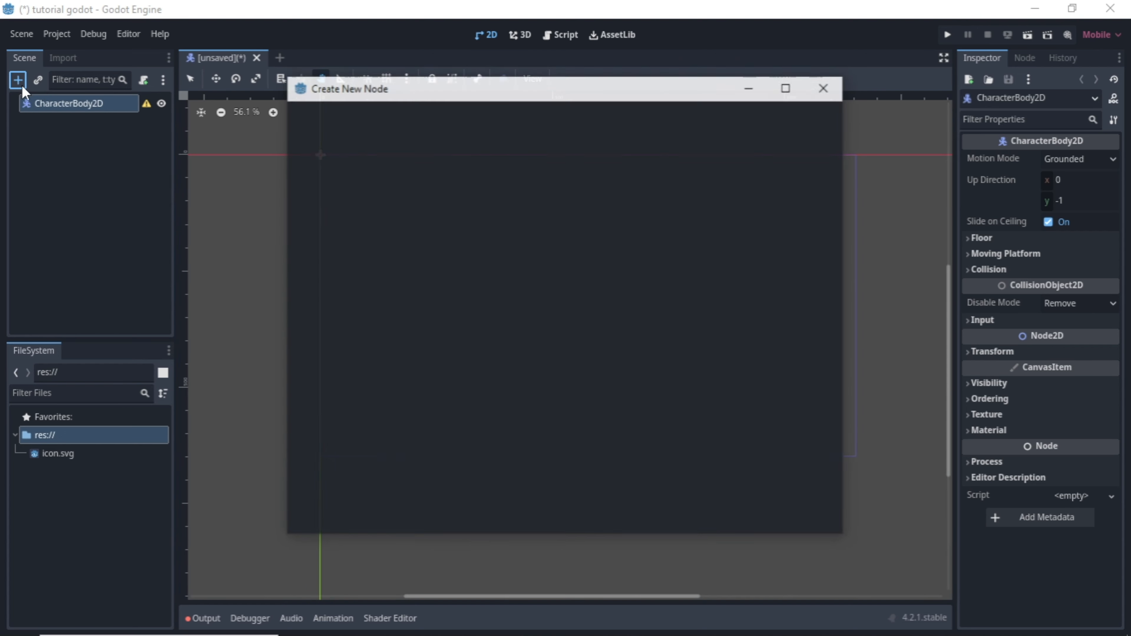
type("sprite")
key("Return")
left_click(230, 228)
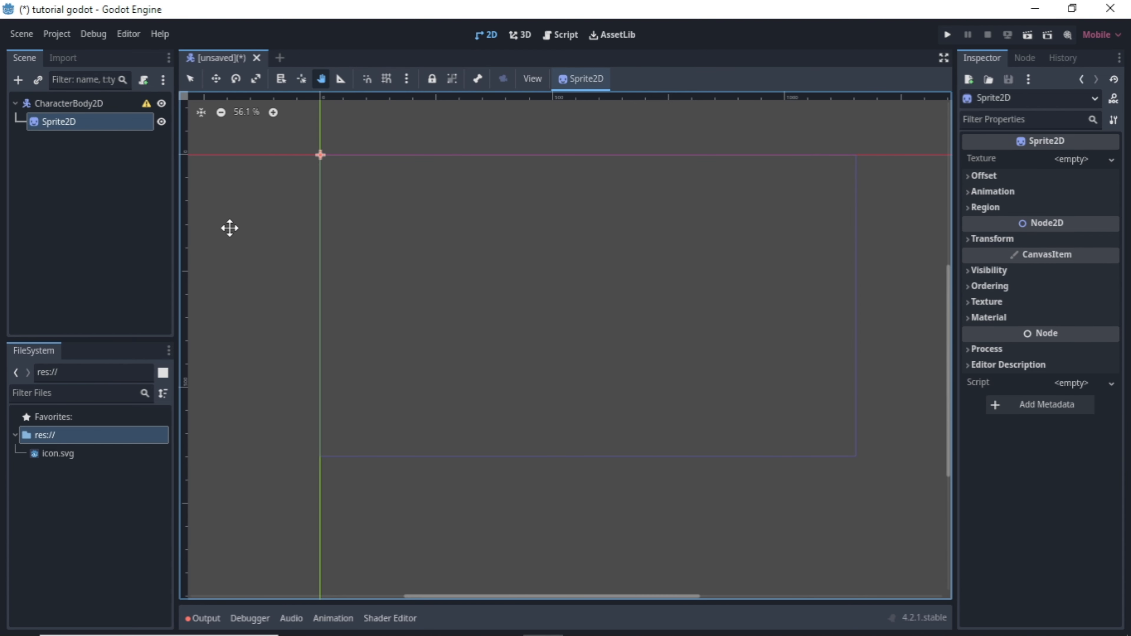
key("Delete")
Place icon.svg from the project files into the 2D viewport as a child sprite of CharacterBody2D.
left_click_drag(112, 453, 543, 337)
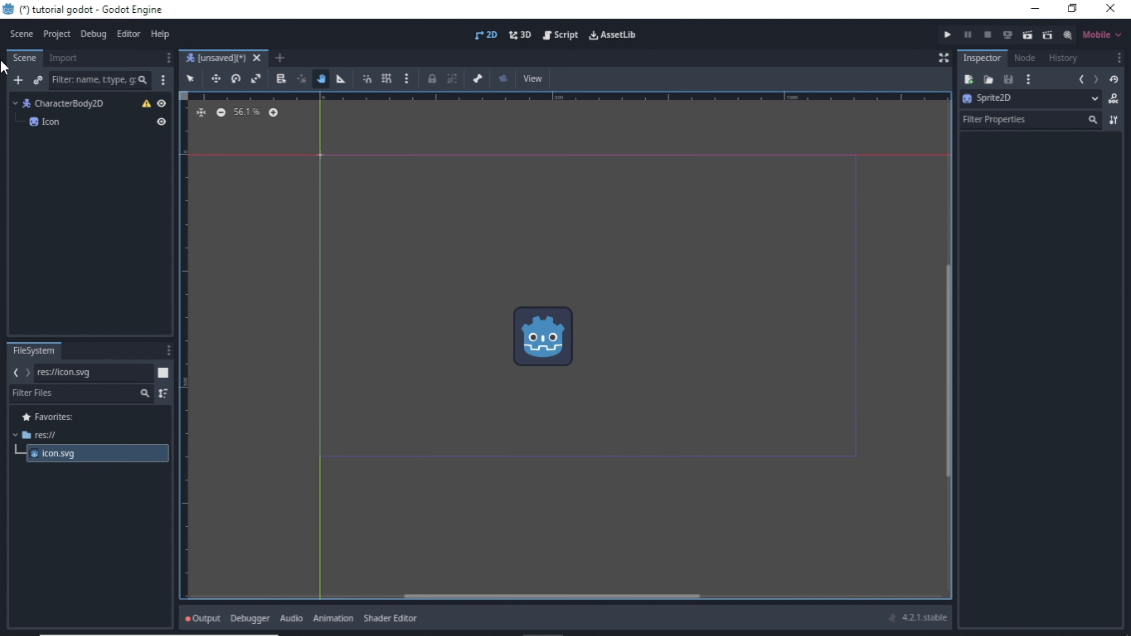
Add a CollisionShape2D child to CharacterBody2D and assign it a new RectangleShape2D.
left_click(62, 107)
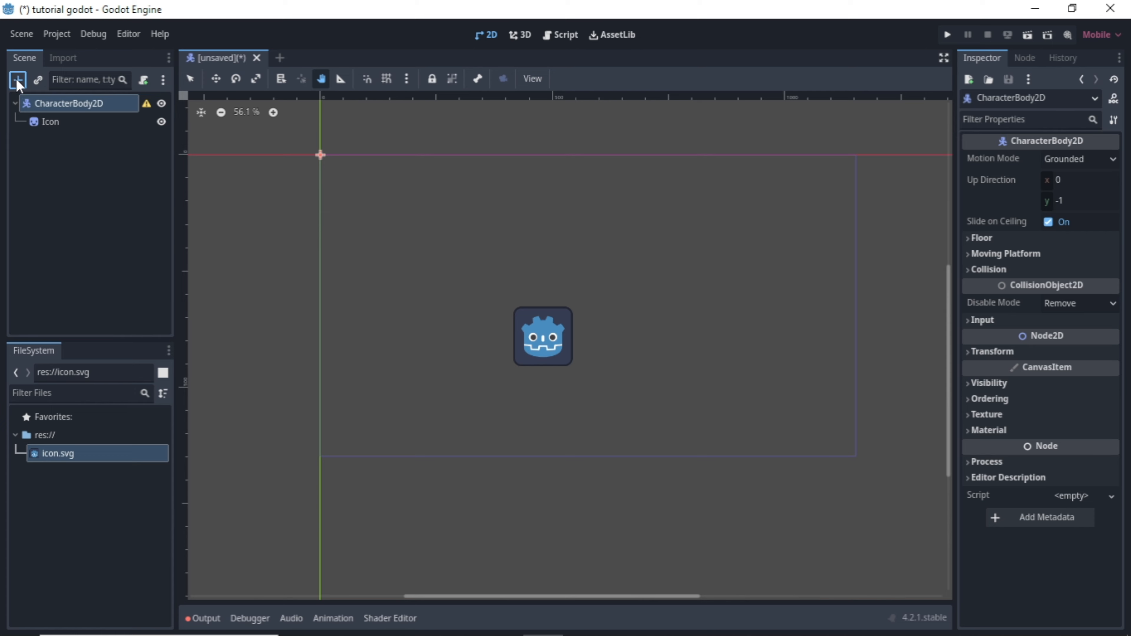
left_click(18, 81)
type("coll")
key("Return")
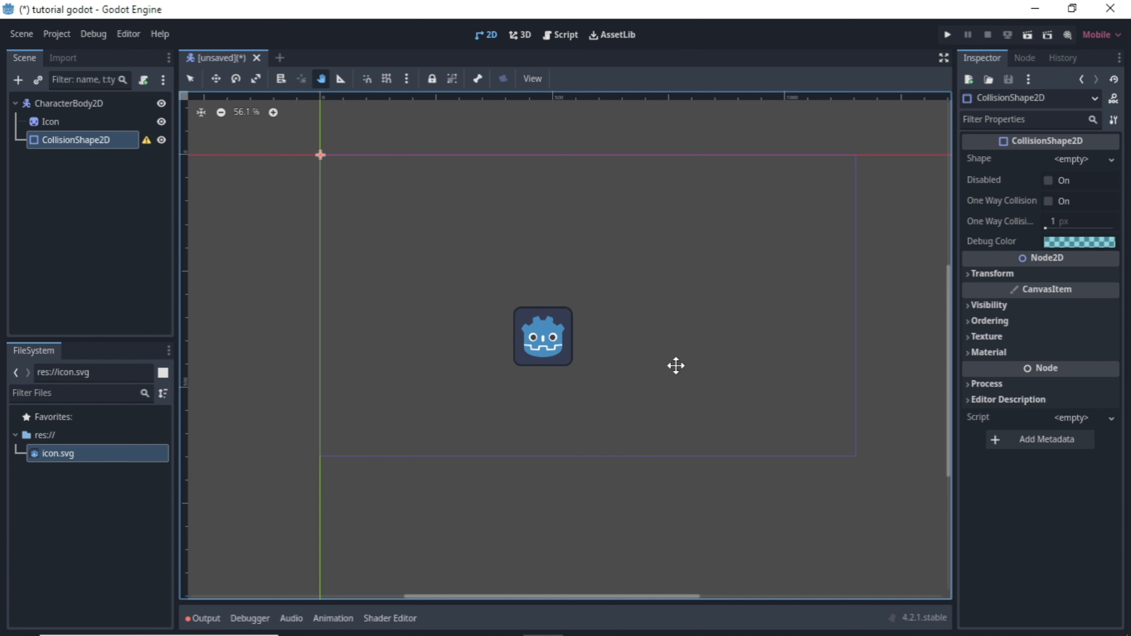
left_click(1111, 159)
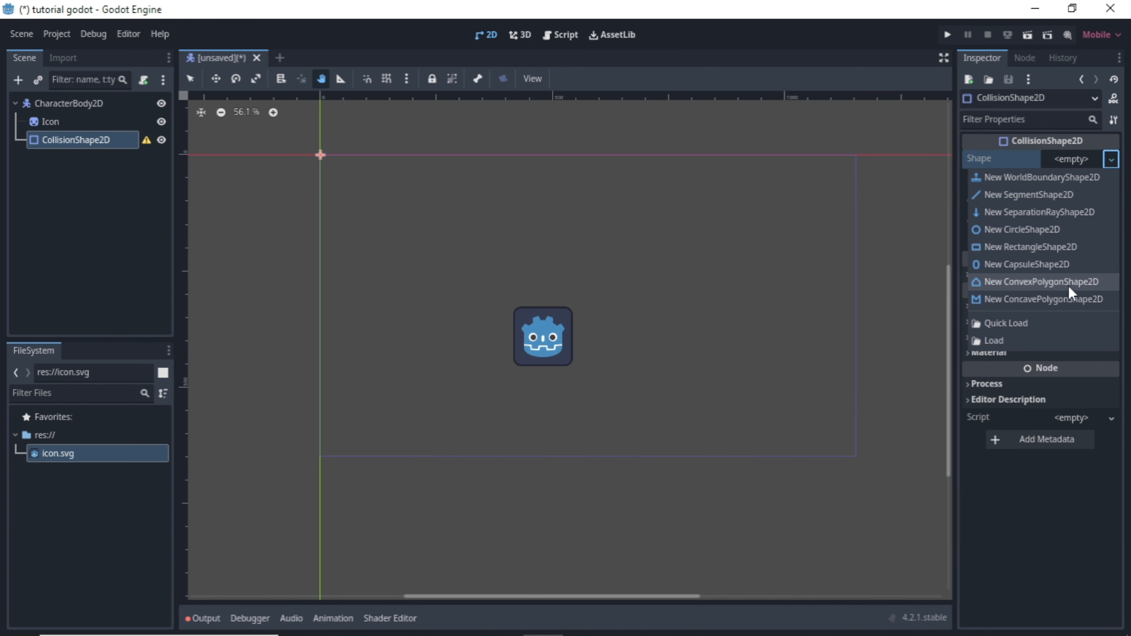
left_click(1052, 244)
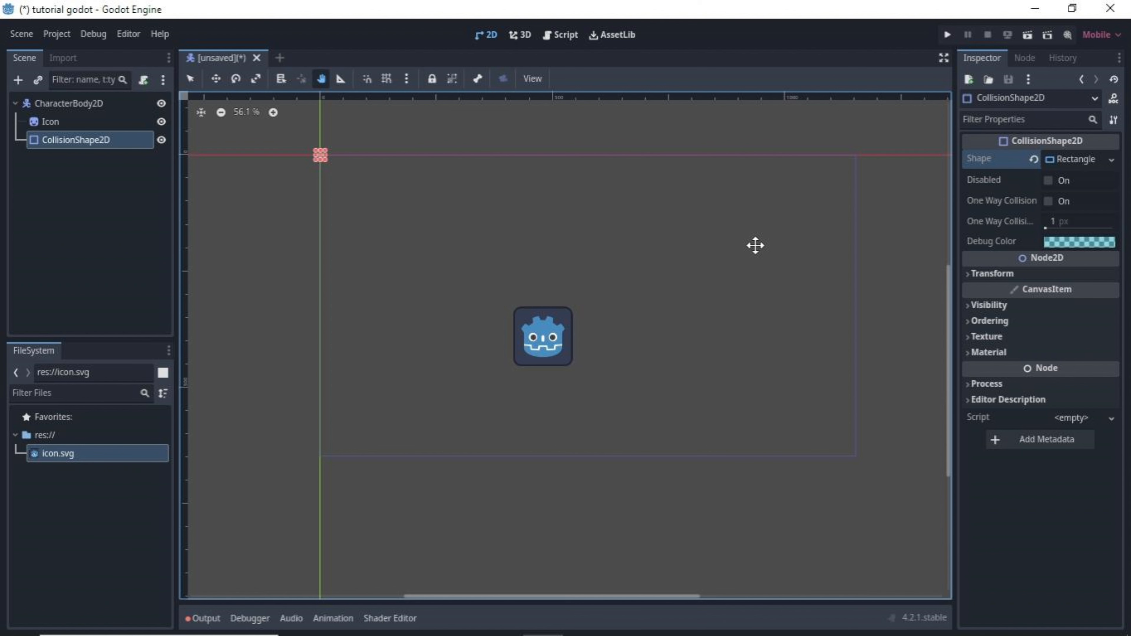
Reset the Icon sprite's position to its default of 0, 0 px in its transform.
left_click(61, 127)
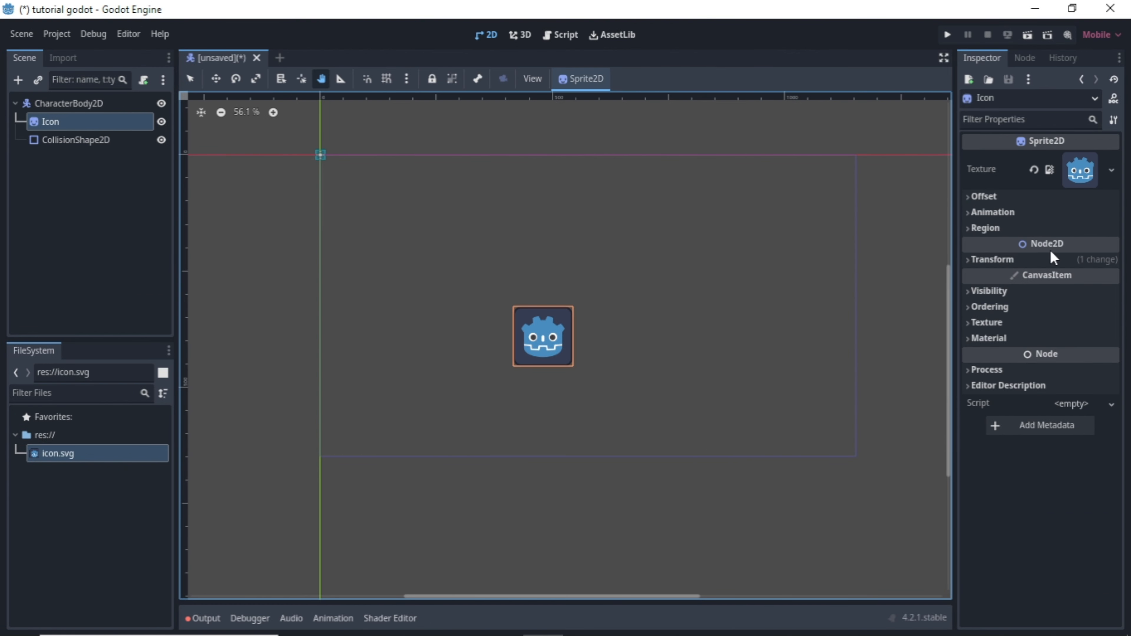
left_click(1051, 261)
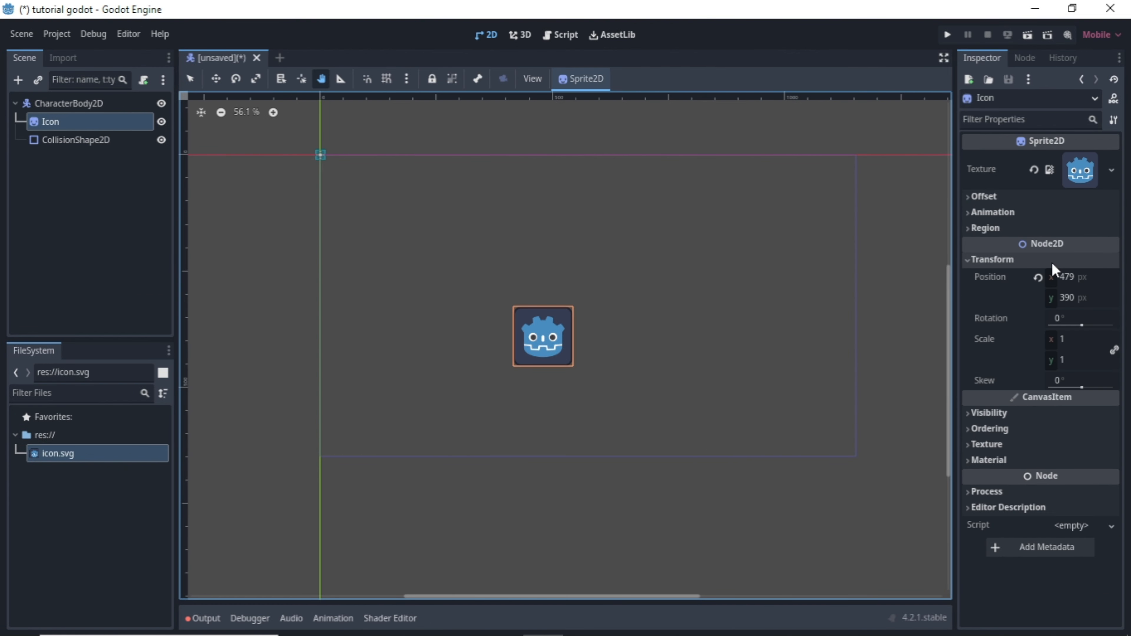
left_click(1038, 277)
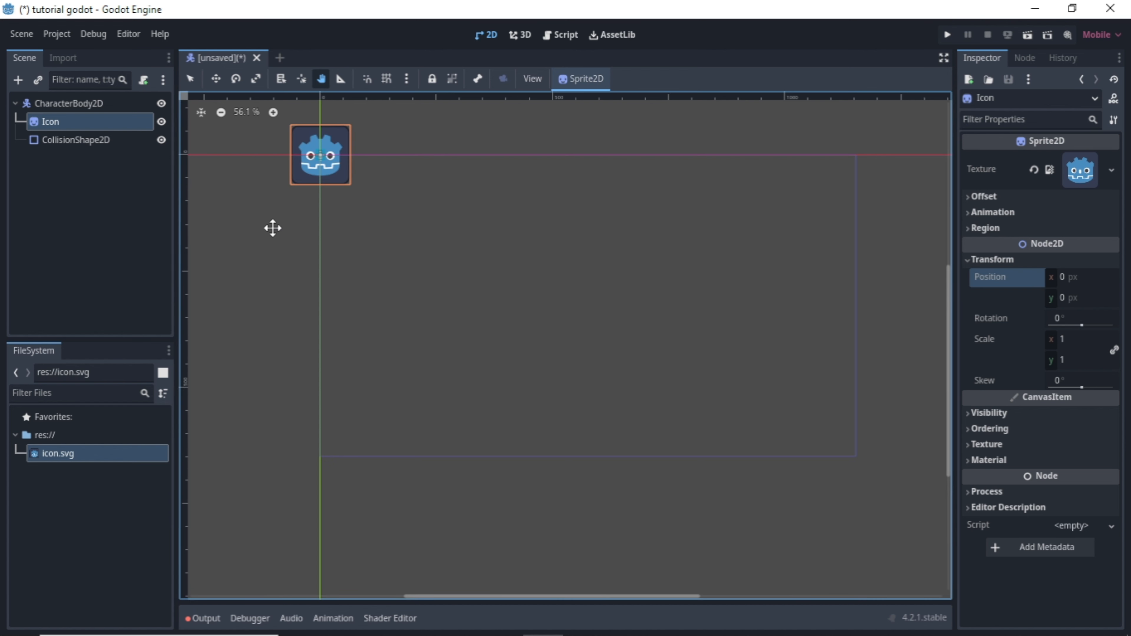
Raise the alpha of the CollisionShape2D's debug color so that it is nearly opaque.
scroll(263, 111, "up", 6)
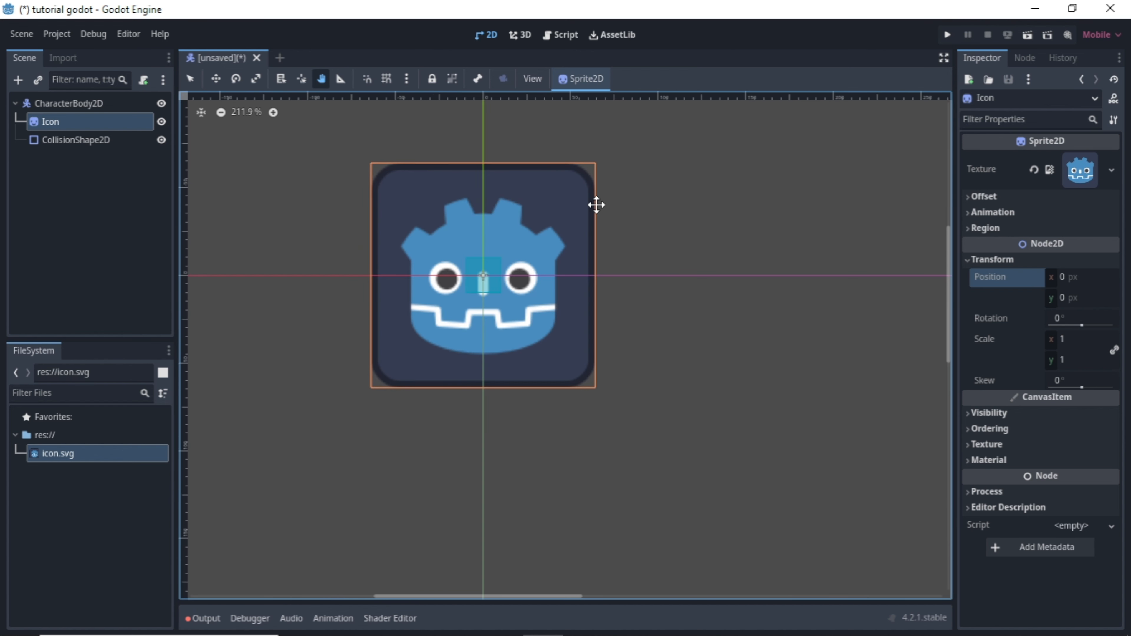
scroll(596, 205, "down", 3)
scroll(588, 271, "up", 2)
left_click(101, 141)
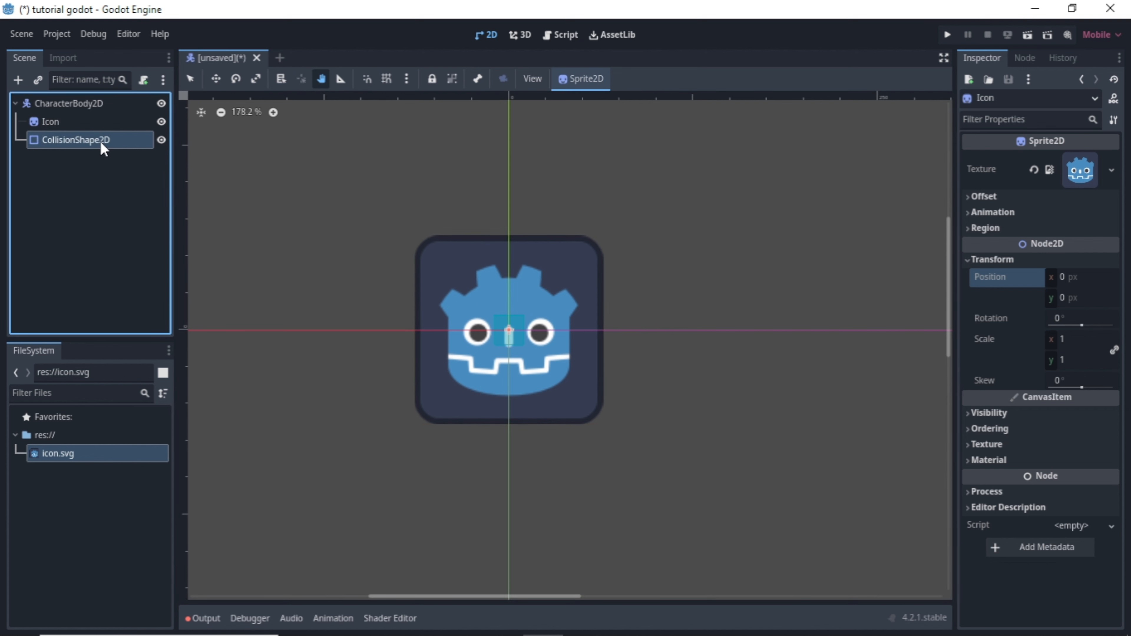
left_click(1049, 242)
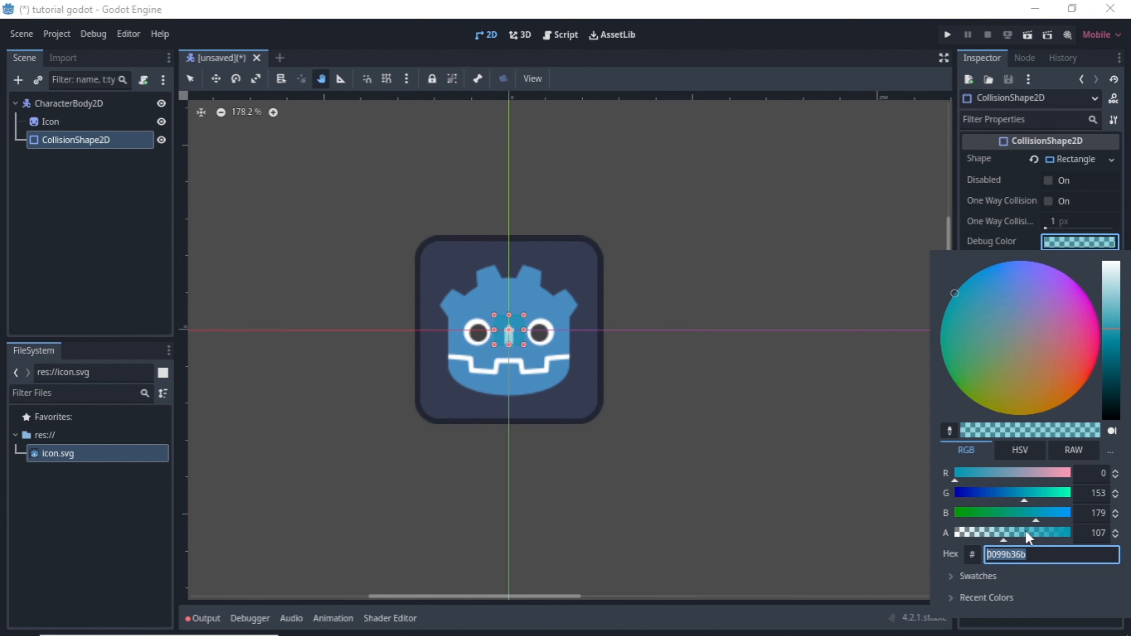
left_click_drag(1026, 531, 1062, 536)
left_click(522, 324)
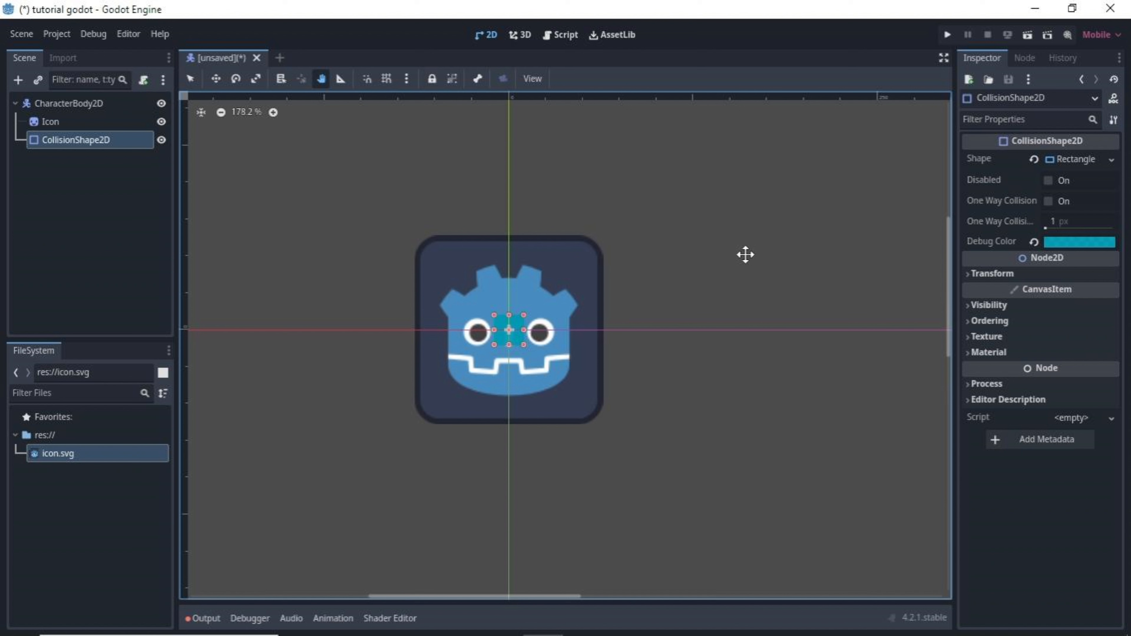
Resize the collision rectangle with temporary grid snapping so it covers the whole icon sprite.
left_click(386, 78)
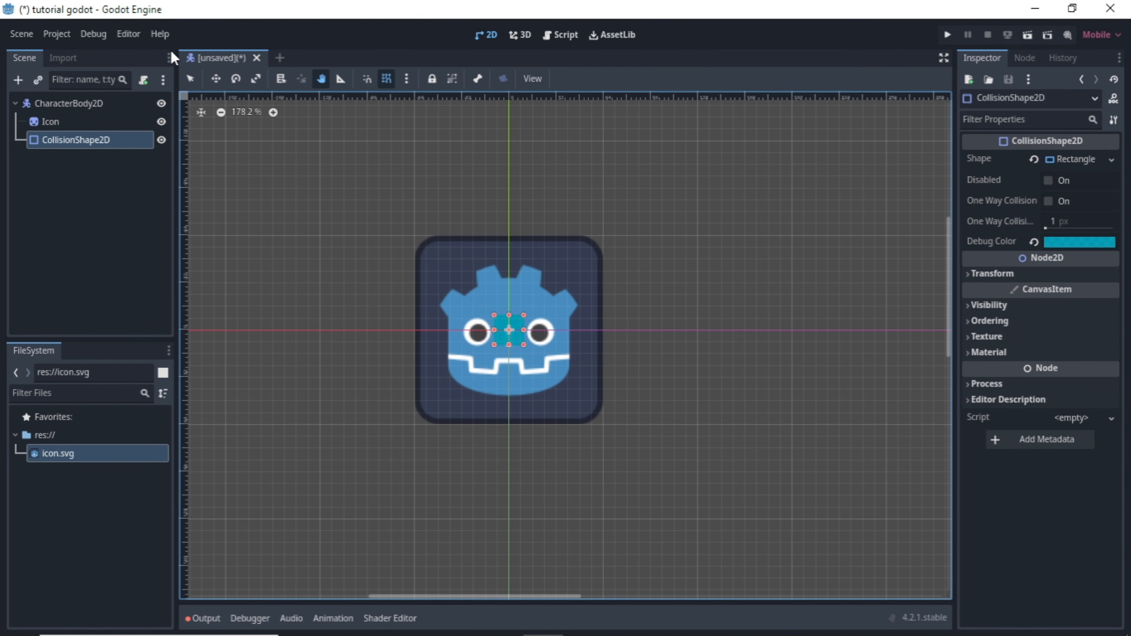
left_click(191, 79)
left_click_drag(524, 315, 604, 241)
left_click_drag(494, 344, 411, 427)
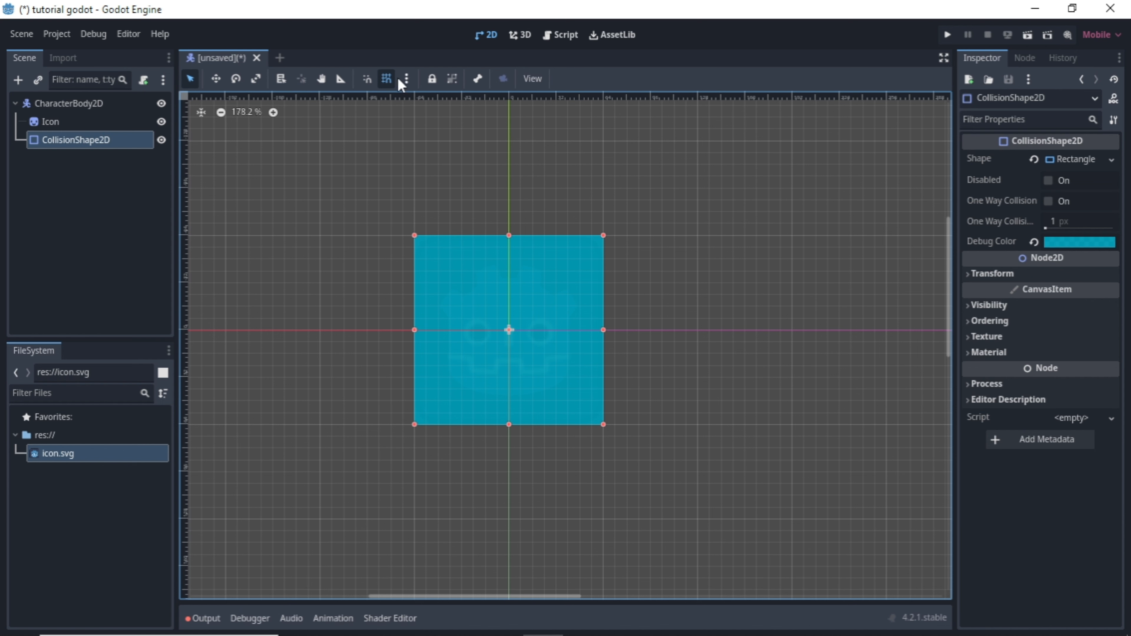
left_click(387, 80)
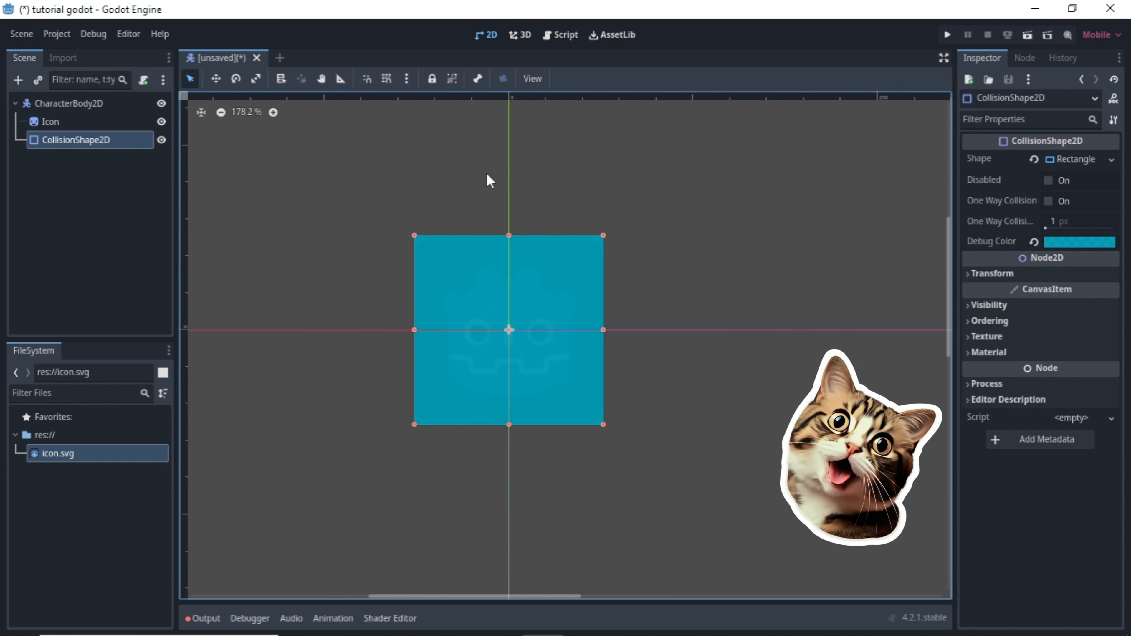
Return to pan mode and hide the CollisionShape2D in the viewport.
scroll(669, 231, "down", 4)
left_click(322, 79)
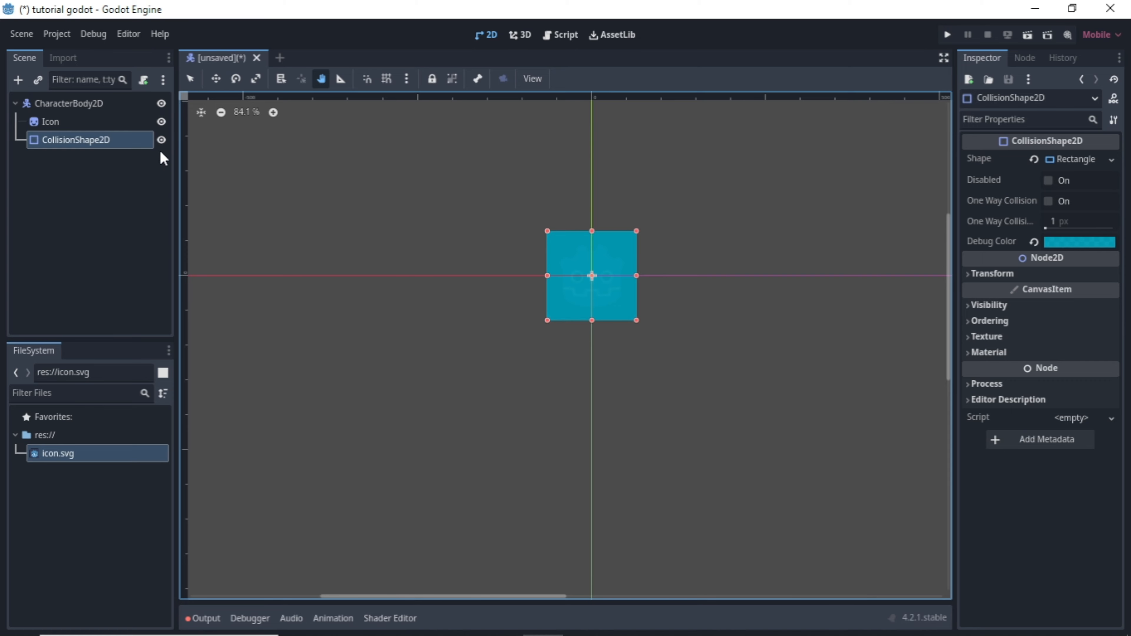
left_click(161, 141)
scroll(824, 251, "up", 2)
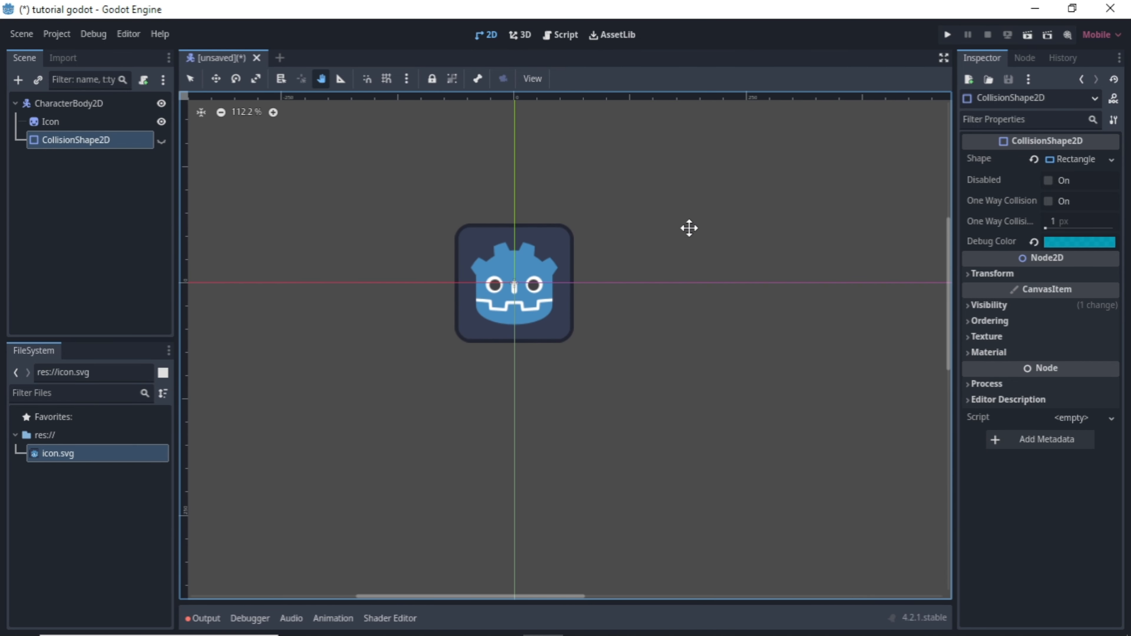
Rename the root CharacterBody2D node to "player".
double_click(63, 103)
type("player")
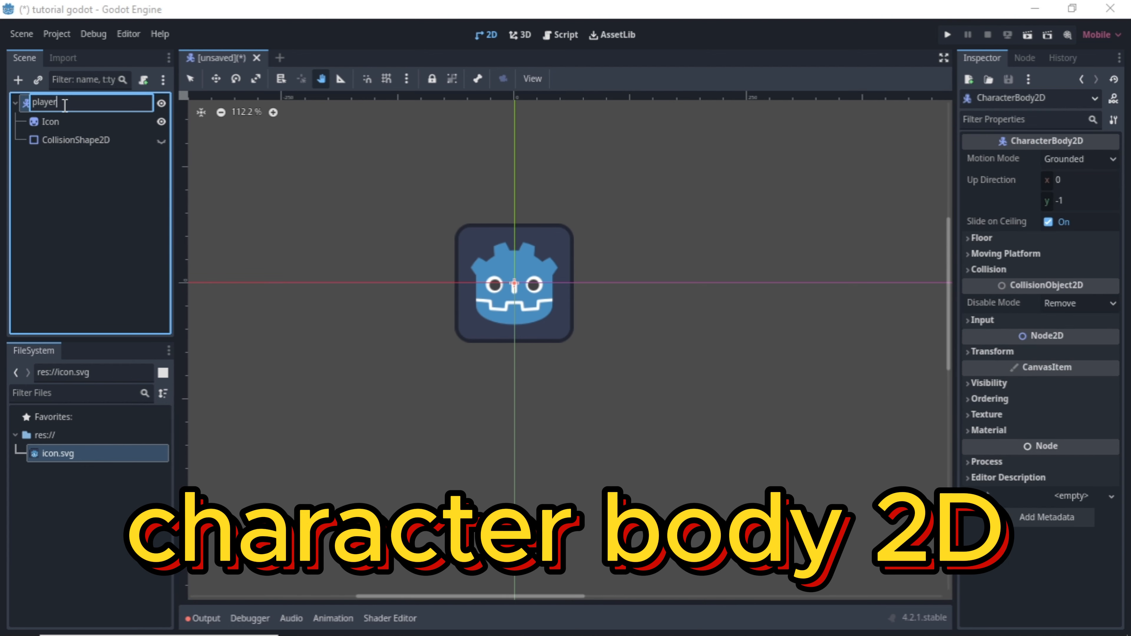
key("Return")
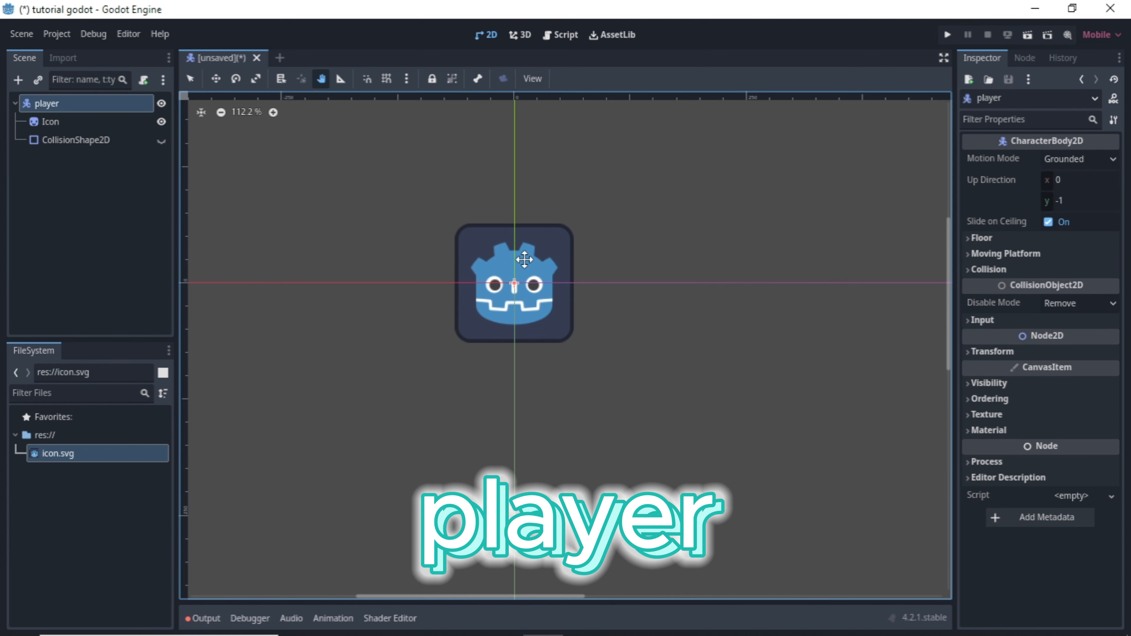
scroll(553, 260, "down", 2)
left_click_drag(538, 299, 563, 294)
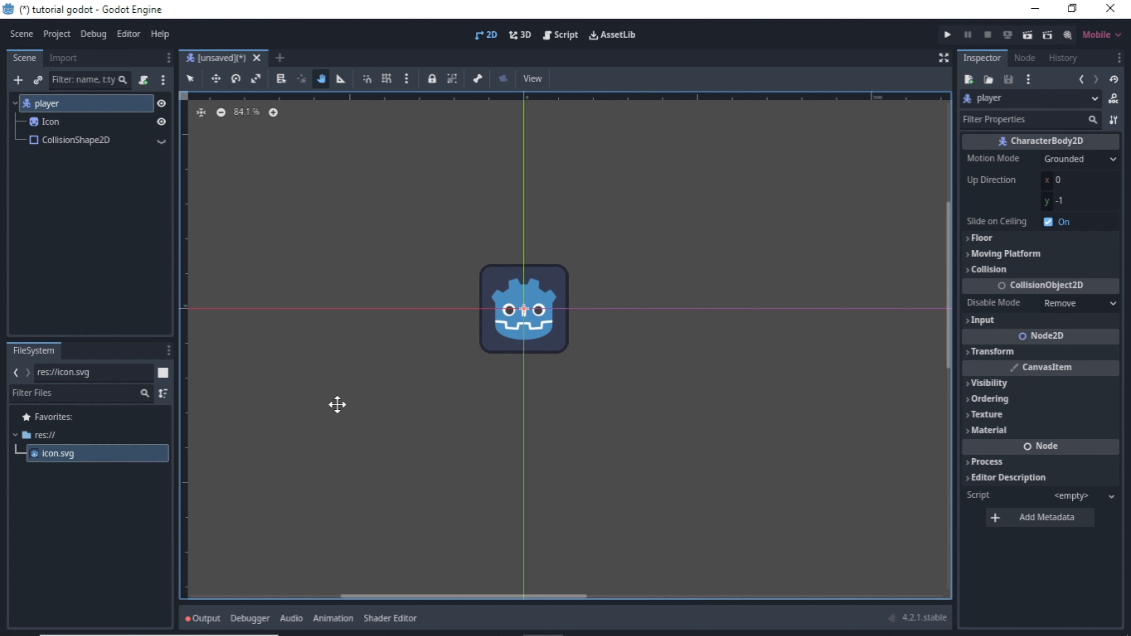
Create a project folder named "scenes" in res://.
right_click(64, 514)
left_click(82, 523)
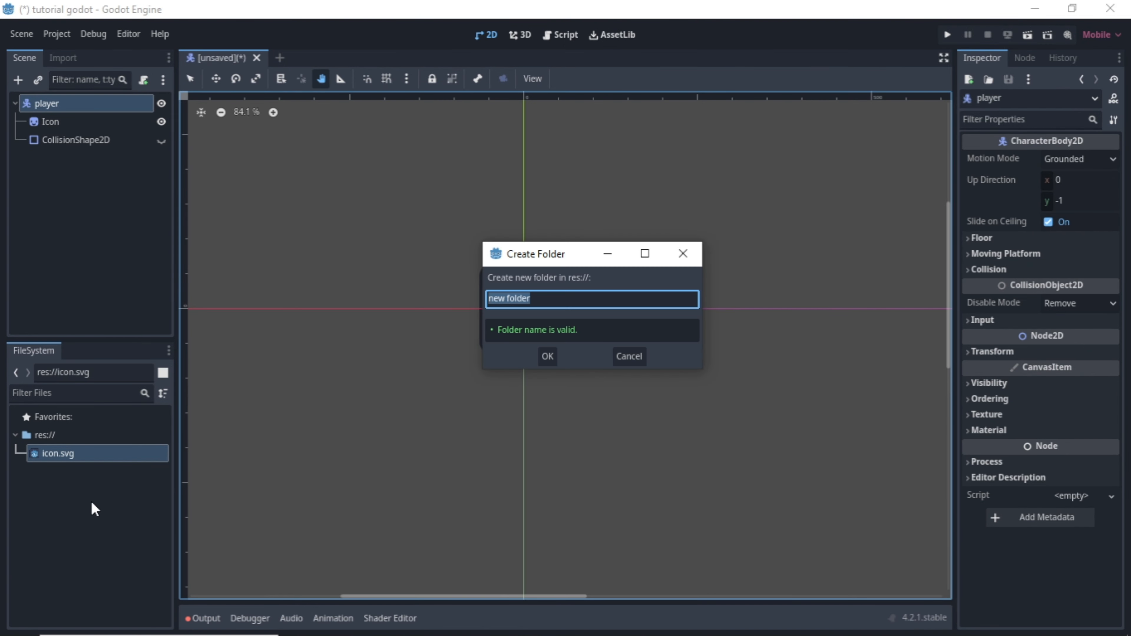
type("scenes")
key("Return")
Create a project folder named "scripts" in res://.
right_click(77, 518)
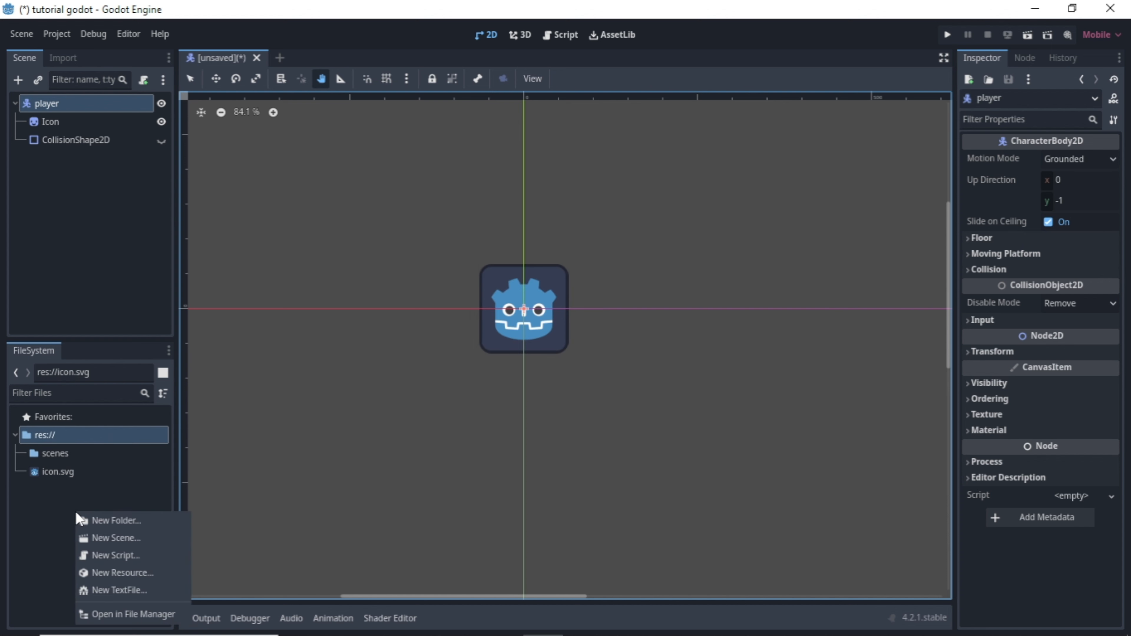
left_click(104, 514)
type("scripts")
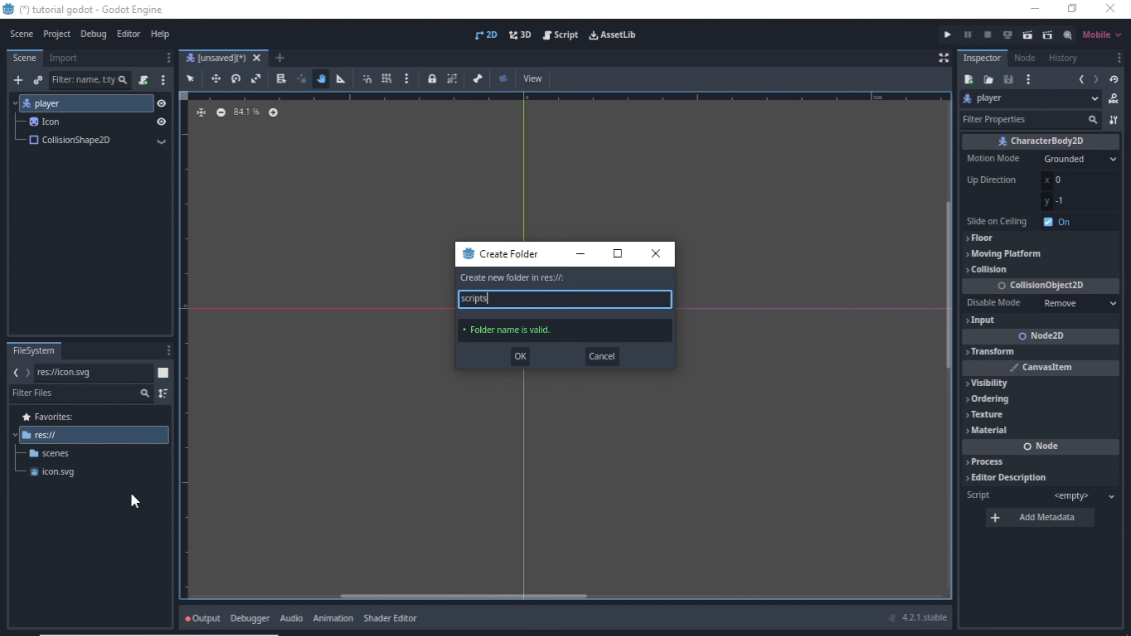
key("Return")
Create a project folder named "assets" in res://.
right_click(107, 524)
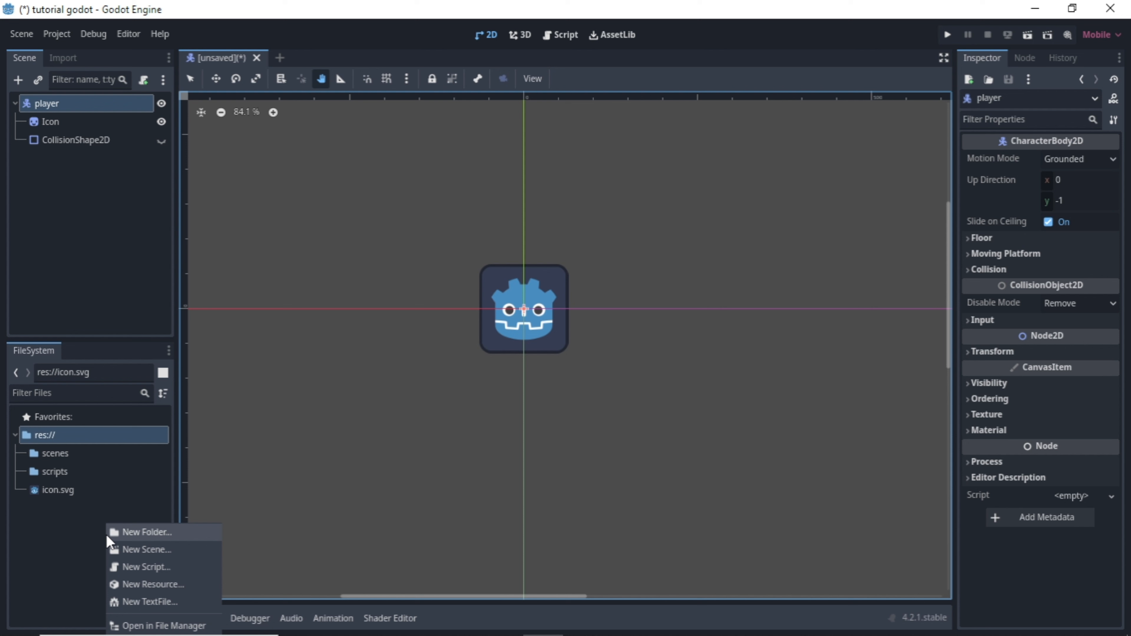
left_click(131, 534)
type("assets")
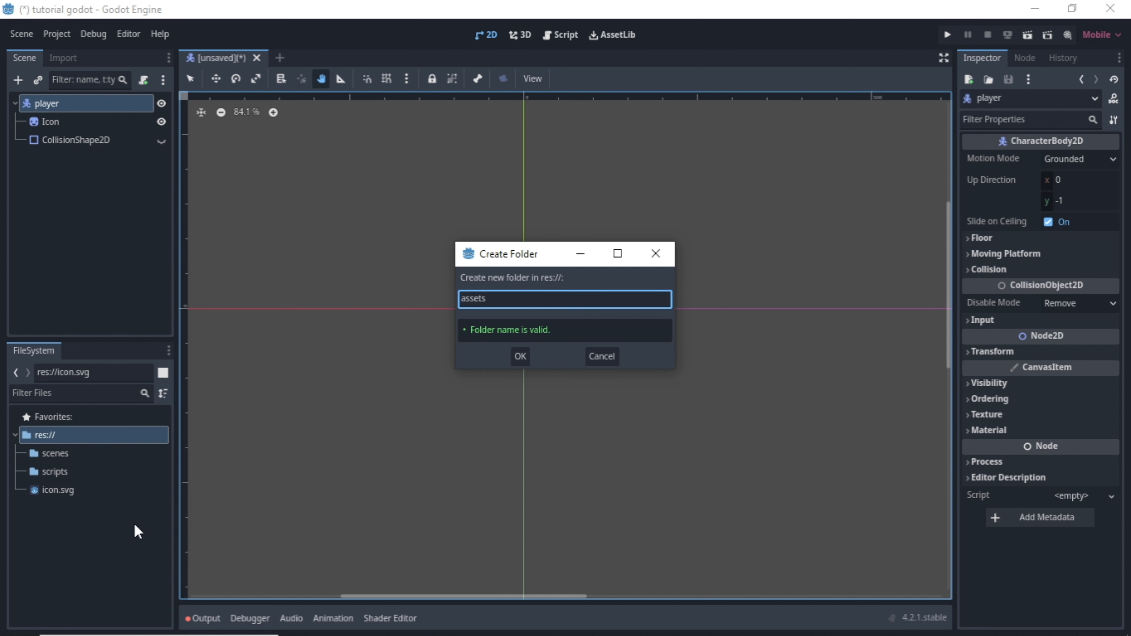
key("Return")
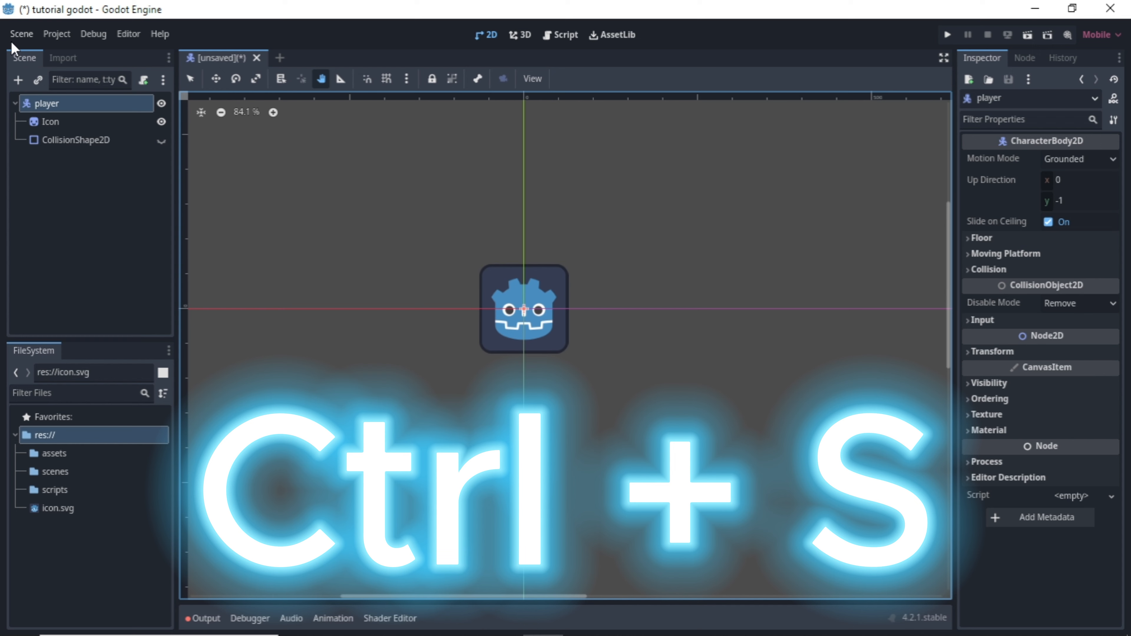
Save the scene as player.tscn in the scenes folder.
left_click(21, 34)
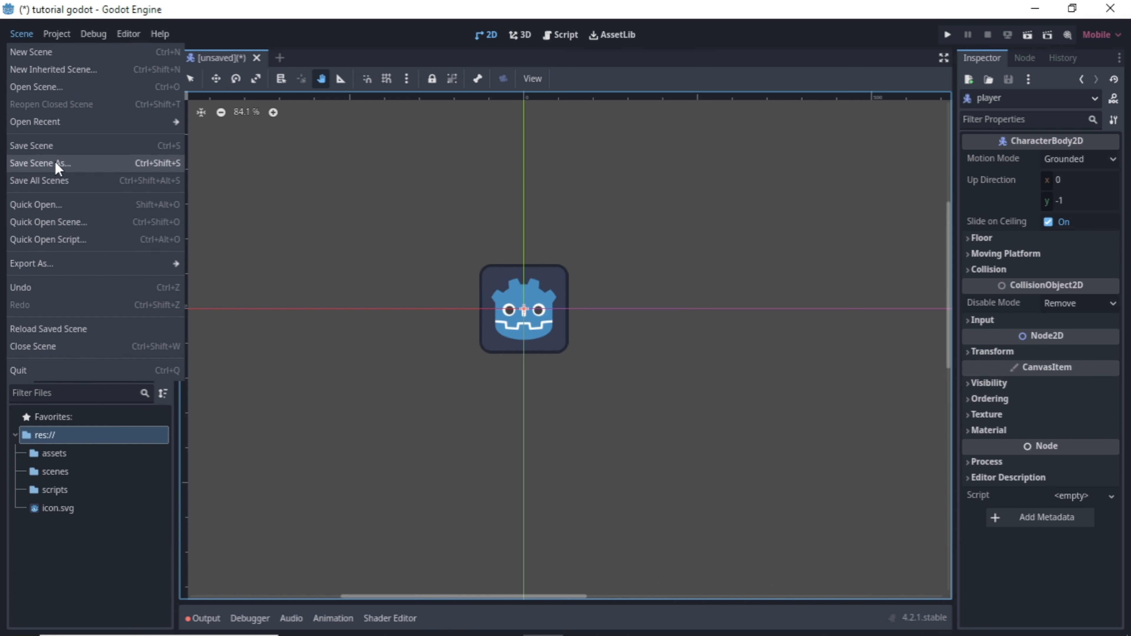
left_click(51, 147)
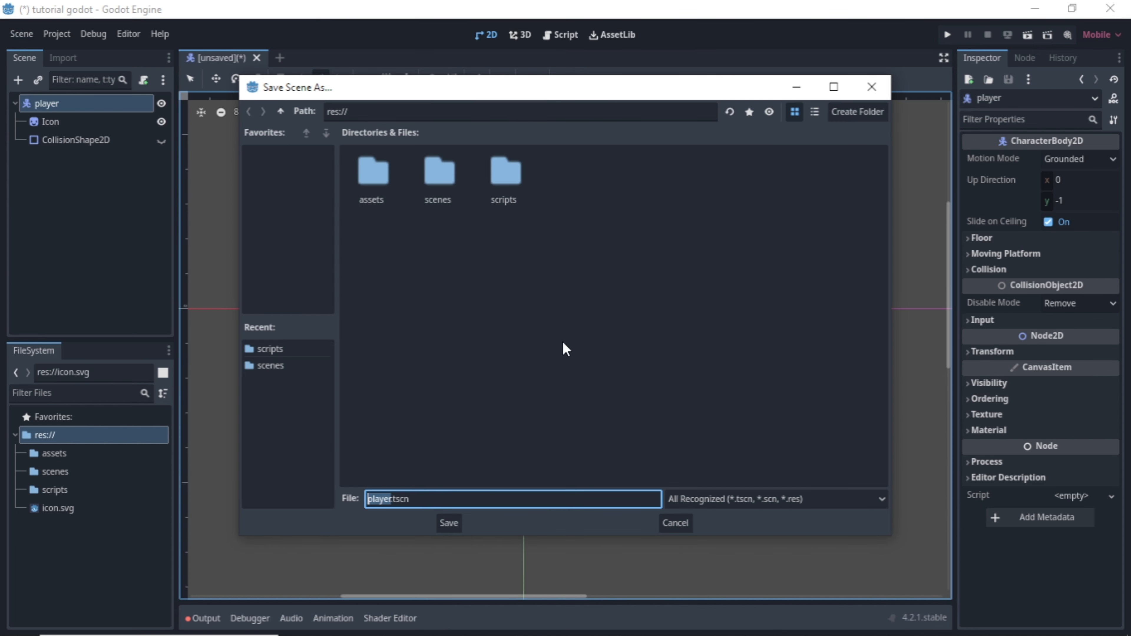
left_click(443, 198)
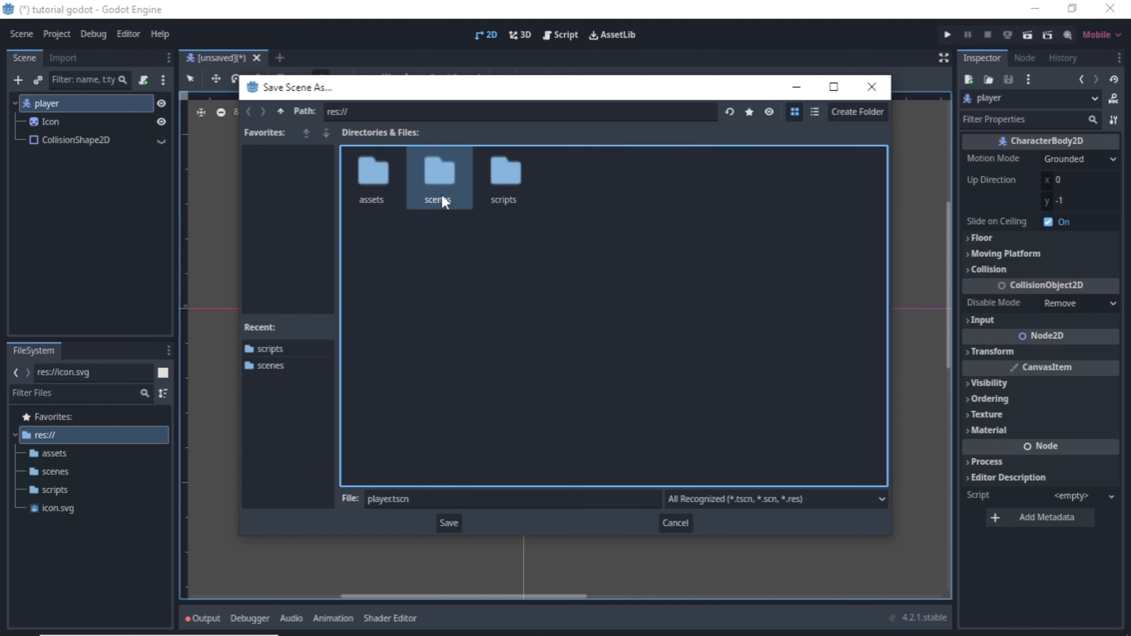
double_click(443, 198)
left_click(449, 523)
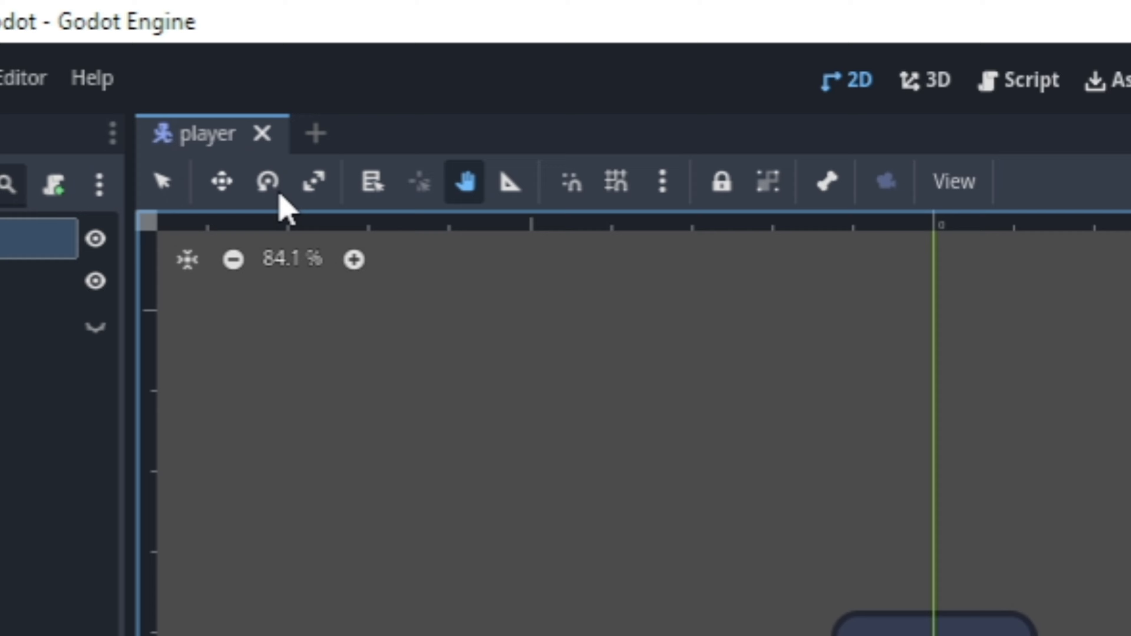
Create a new empty scene with a Node2D as its root node.
scroll(589, 362, "down", 6)
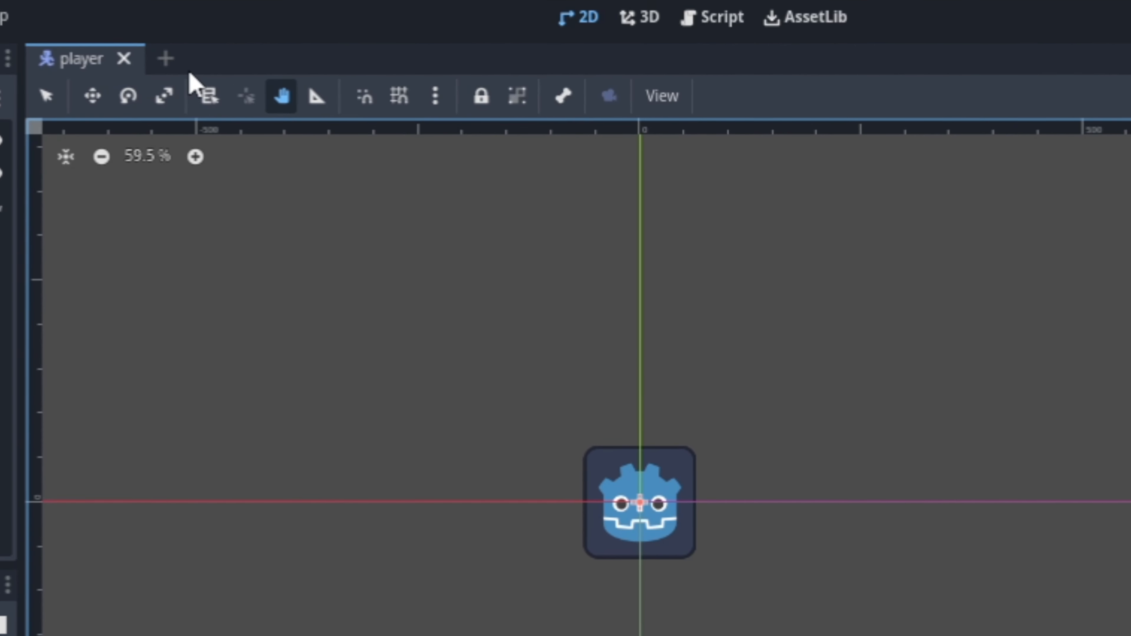
left_click(166, 59)
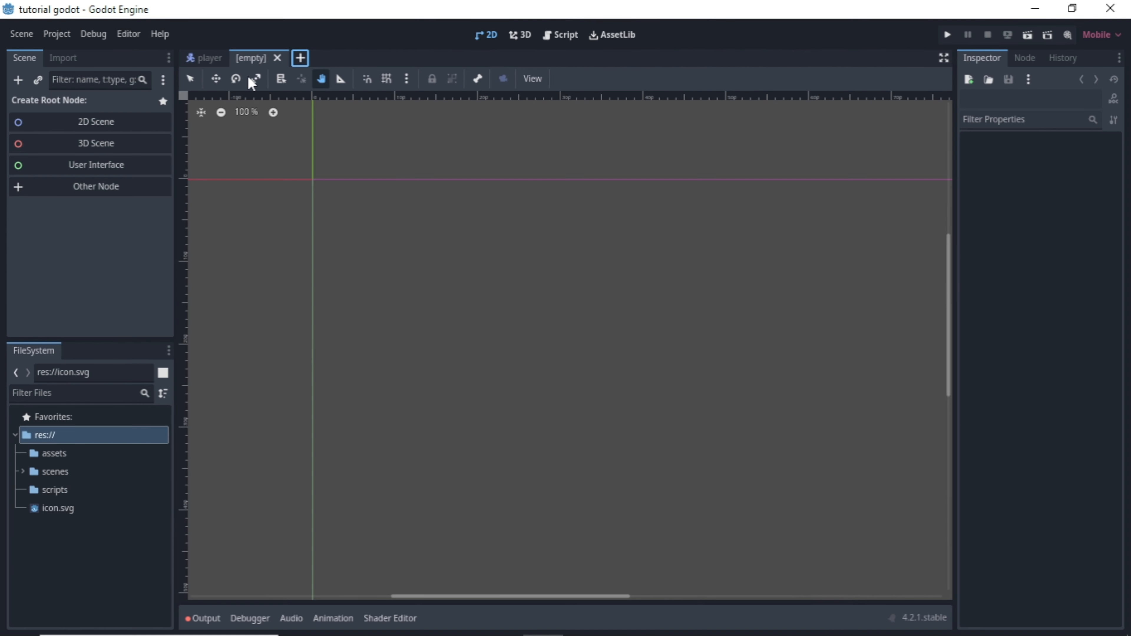
scroll(530, 294, "down", 6)
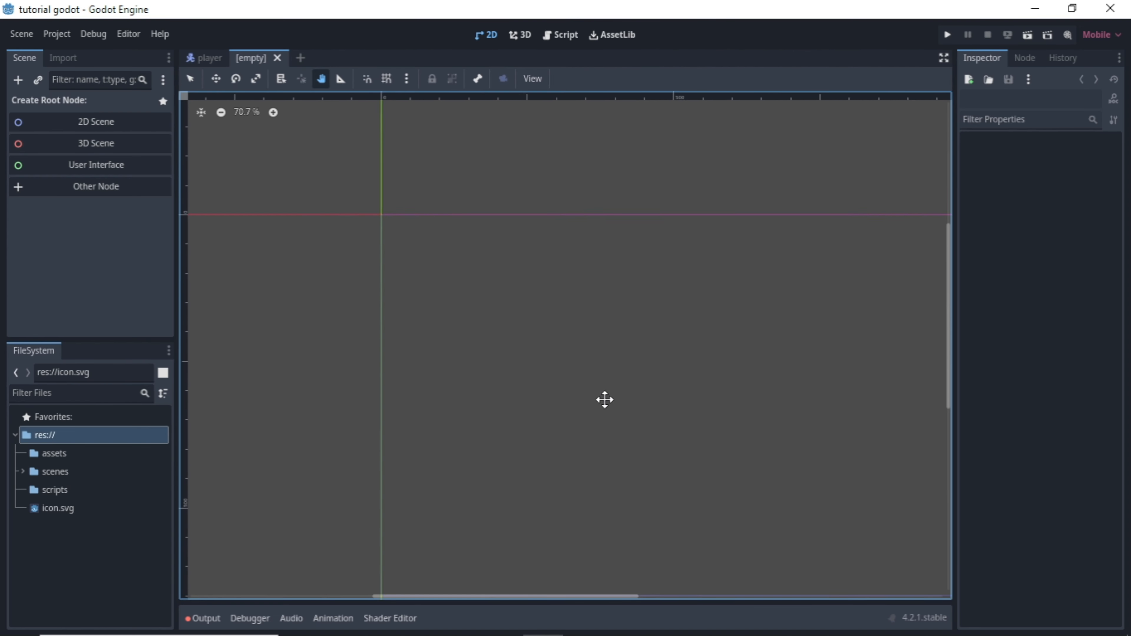
left_click_drag(603, 399, 394, 332)
left_click(105, 123)
left_click_drag(380, 192, 530, 276)
scroll(311, 210, "up", 20)
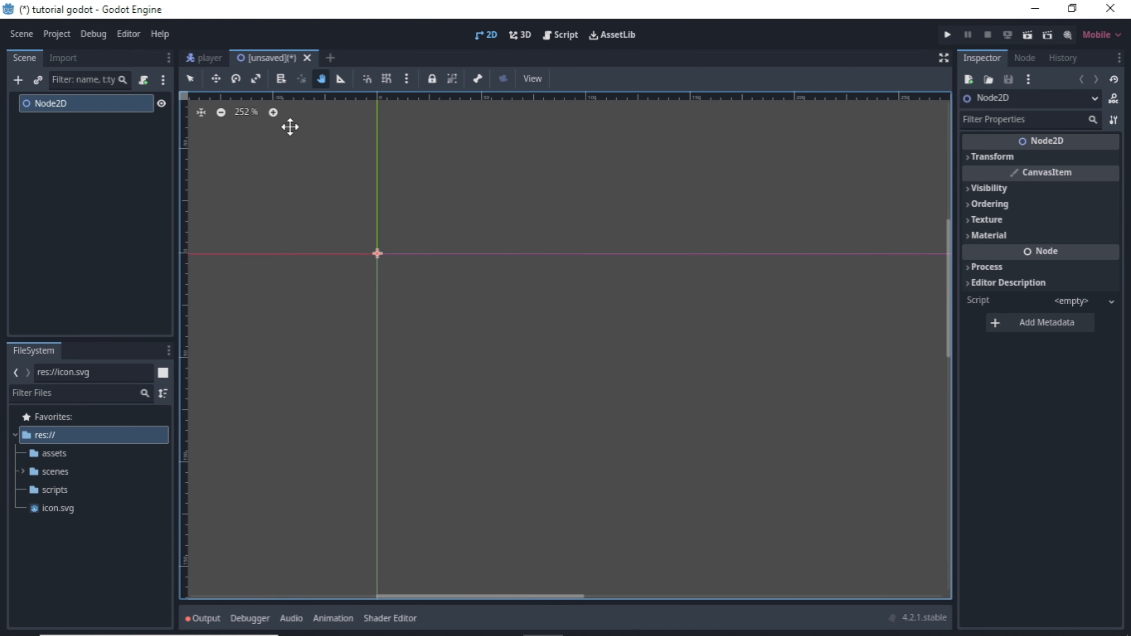
left_click(216, 78)
mouse_move(376, 251)
left_mouse_down()
mouse_move(434, 276)
mouse_move(354, 278)
mouse_move(383, 274)
mouse_move(380, 260)
left_mouse_up()
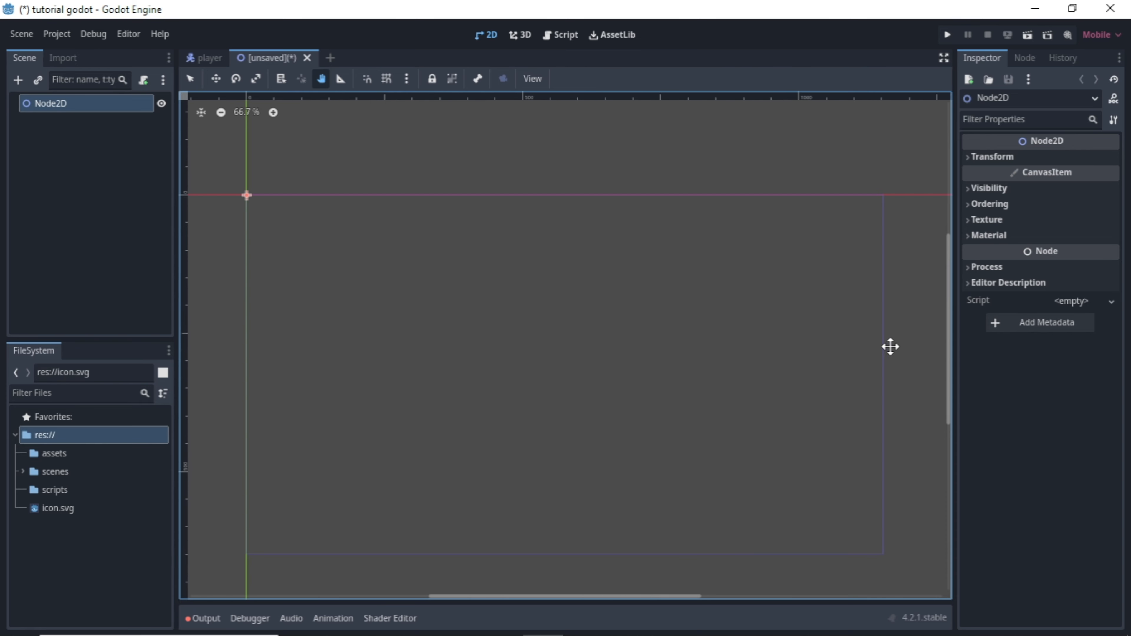
Add a StaticBody2D as a child of the Node2D root.
left_click(18, 80)
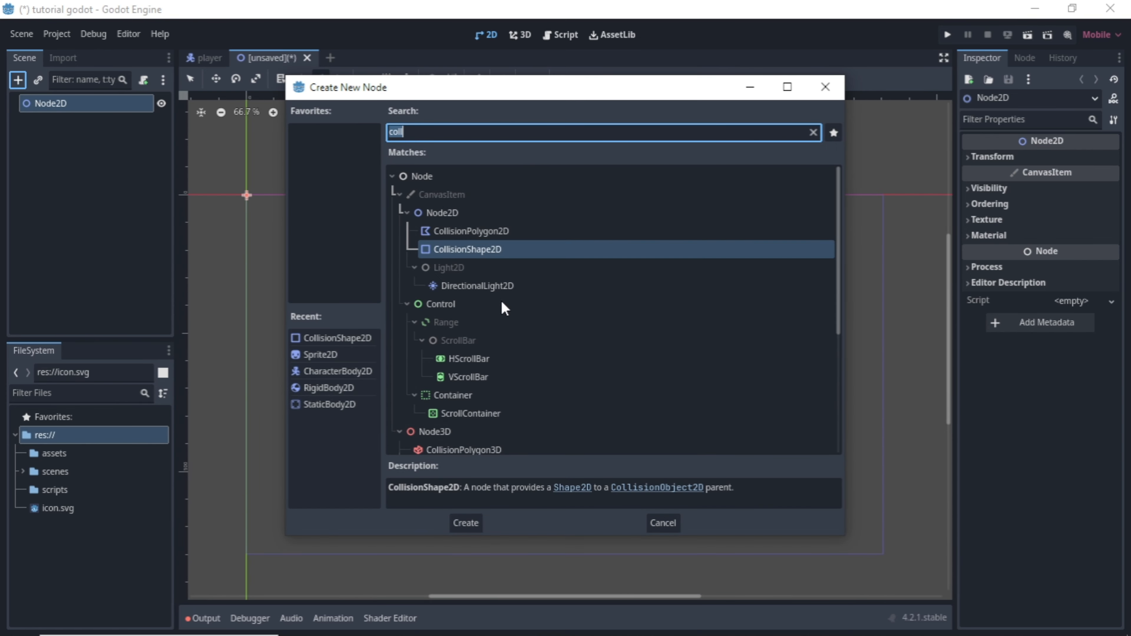
type("sta")
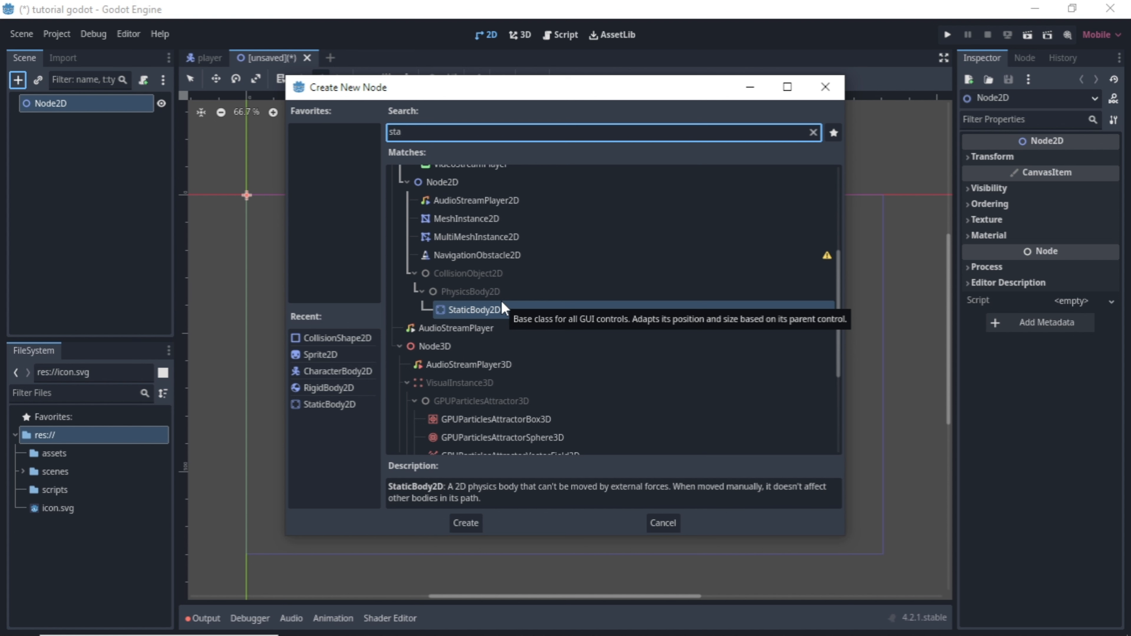
left_click(504, 312)
double_click(504, 311)
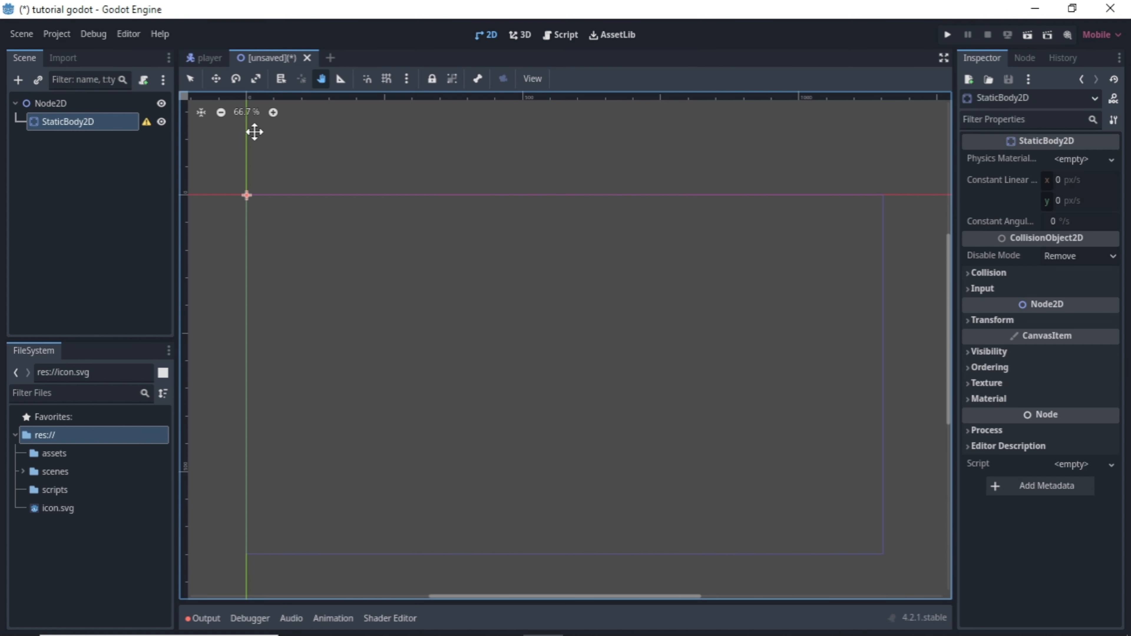
Add a Sprite2D under the StaticBody2D and assign icon.svg as its texture.
left_click(17, 83)
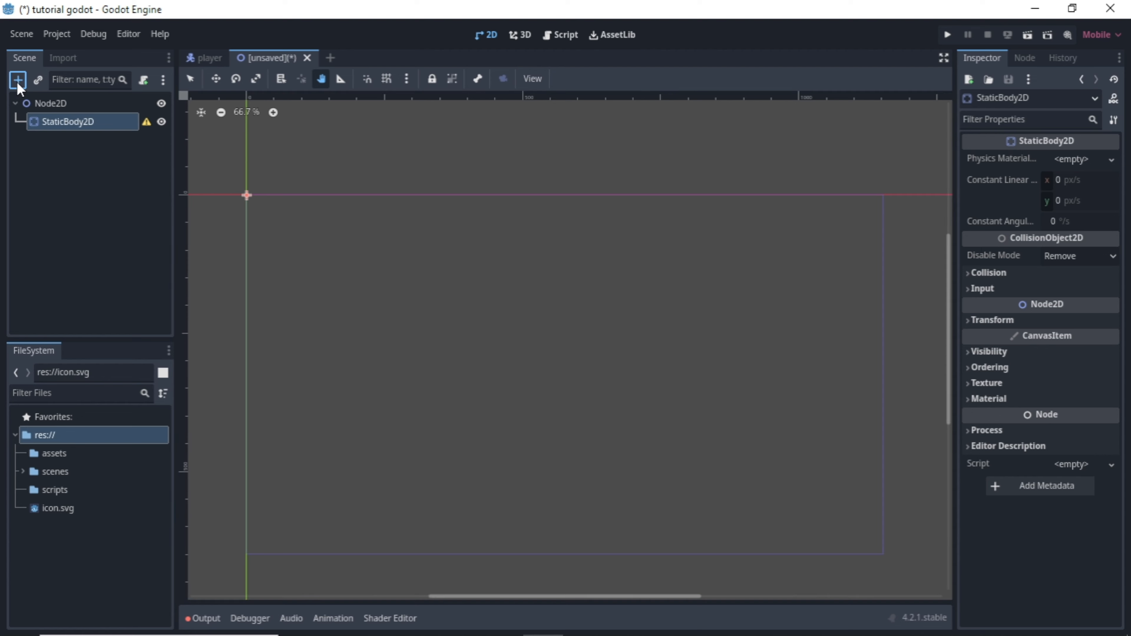
double_click(365, 368)
left_click_drag(96, 517, 1089, 161)
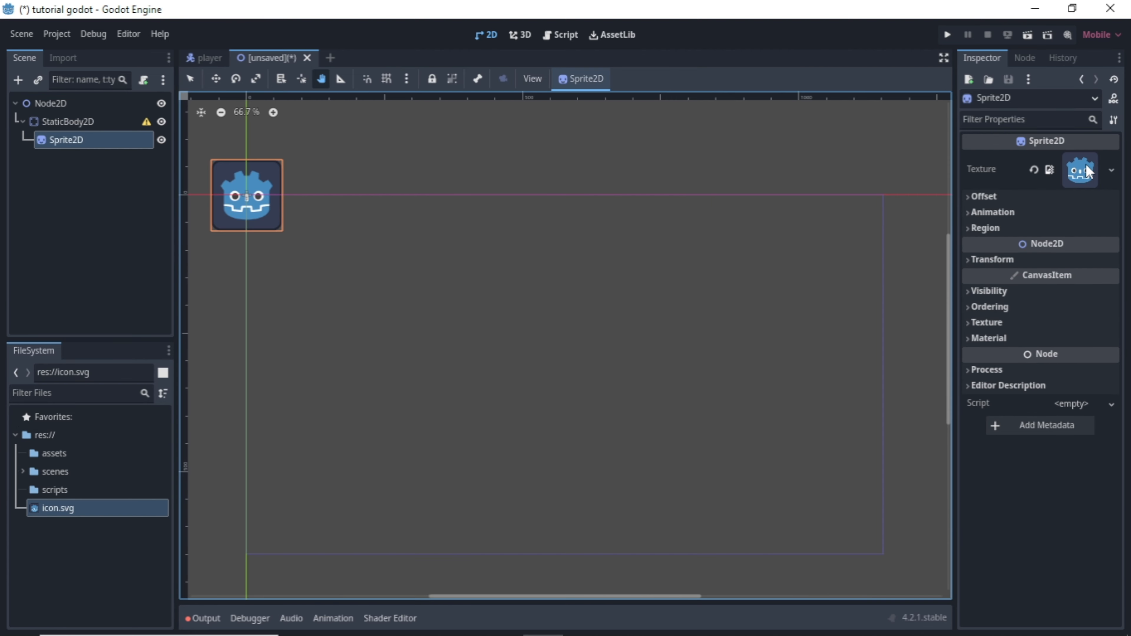
Add a CollisionShape2D as a child of the StaticBody2D, beside the Sprite2D.
left_click(48, 120)
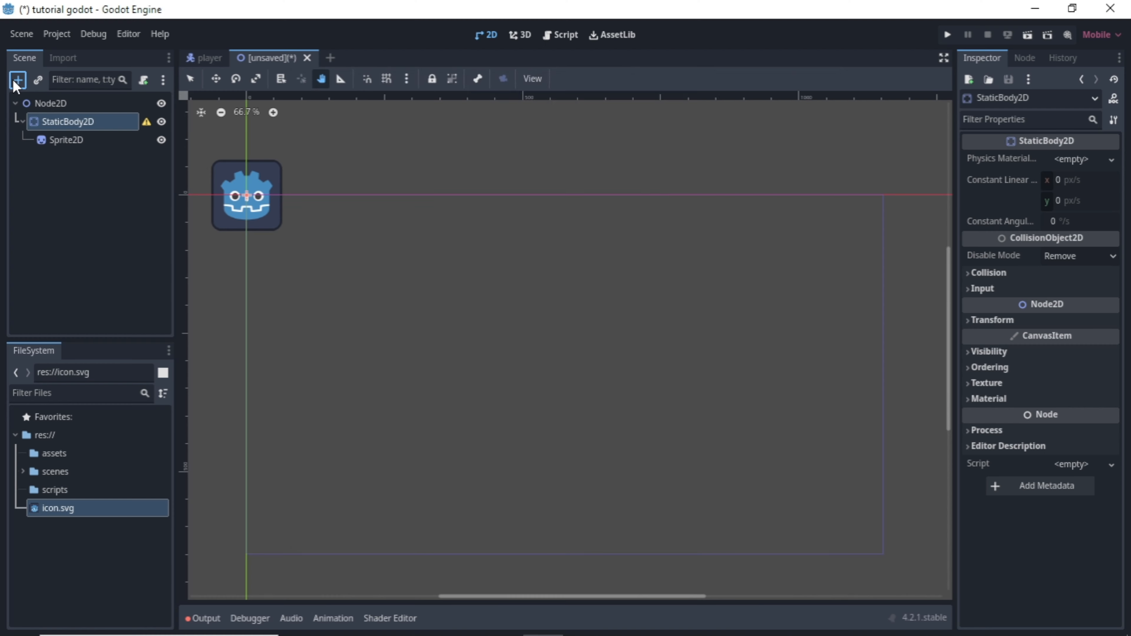
left_click(17, 82)
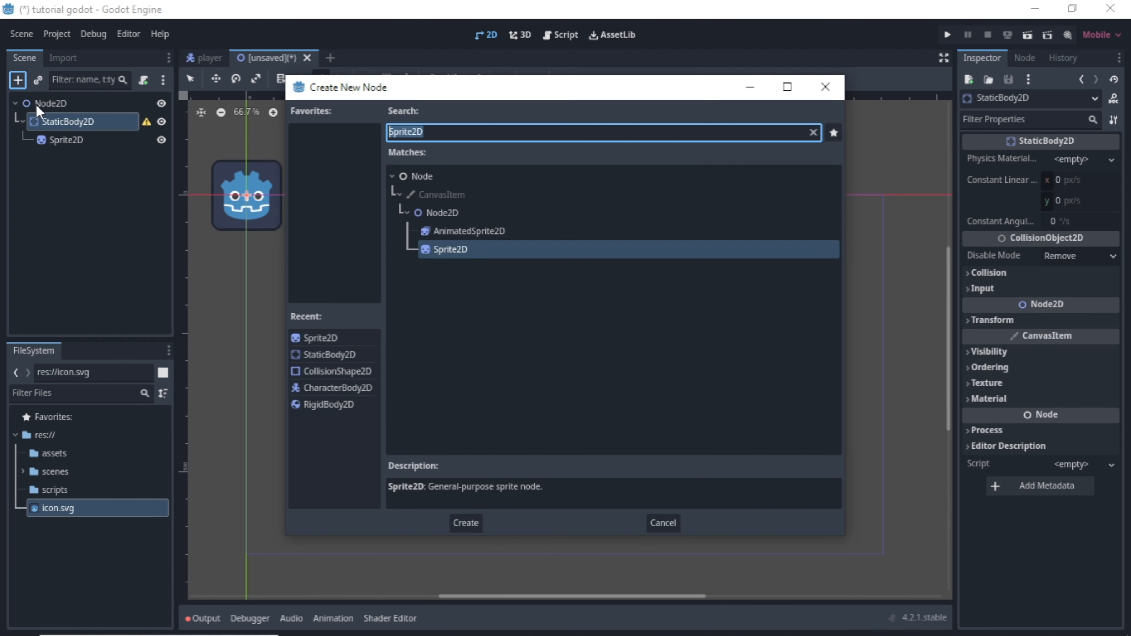
double_click(347, 371)
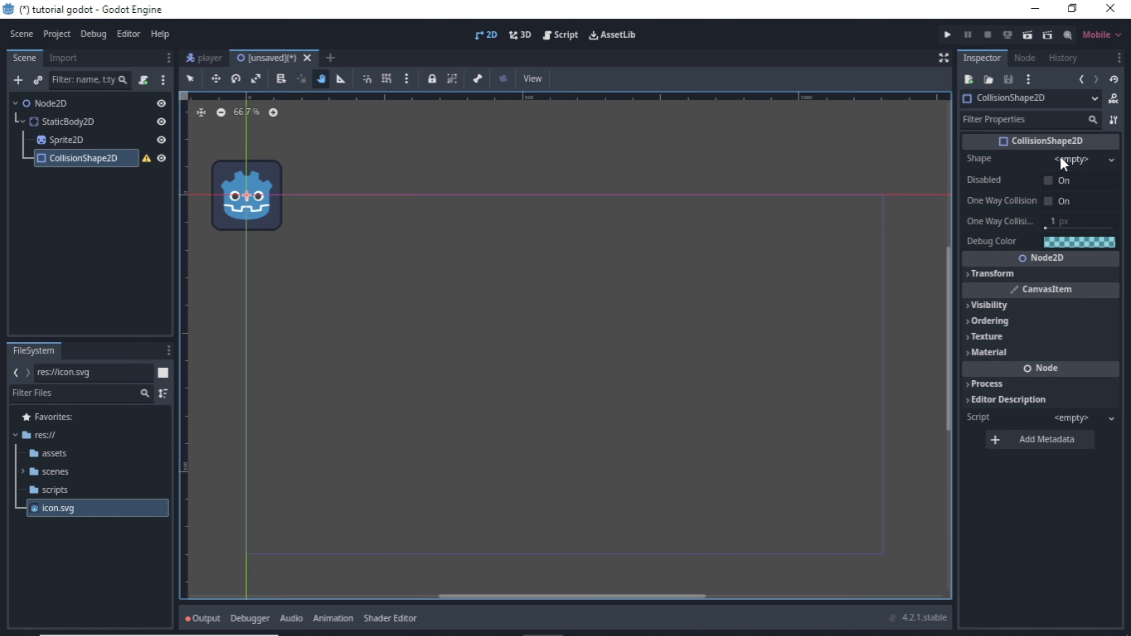
Give the CollisionShape2D a rectangle shape and resize it to cover the icon sprite.
left_click(1062, 158)
left_click(1055, 254)
scroll(250, 187, "up", 6)
left_click_drag(255, 205, 551, 194)
left_click(385, 79)
left_click(191, 79)
scroll(494, 210, "up", 6)
left_click_drag(465, 274, 408, 334)
left_click(322, 79)
left_click(385, 81)
scroll(264, 165, "down", 19)
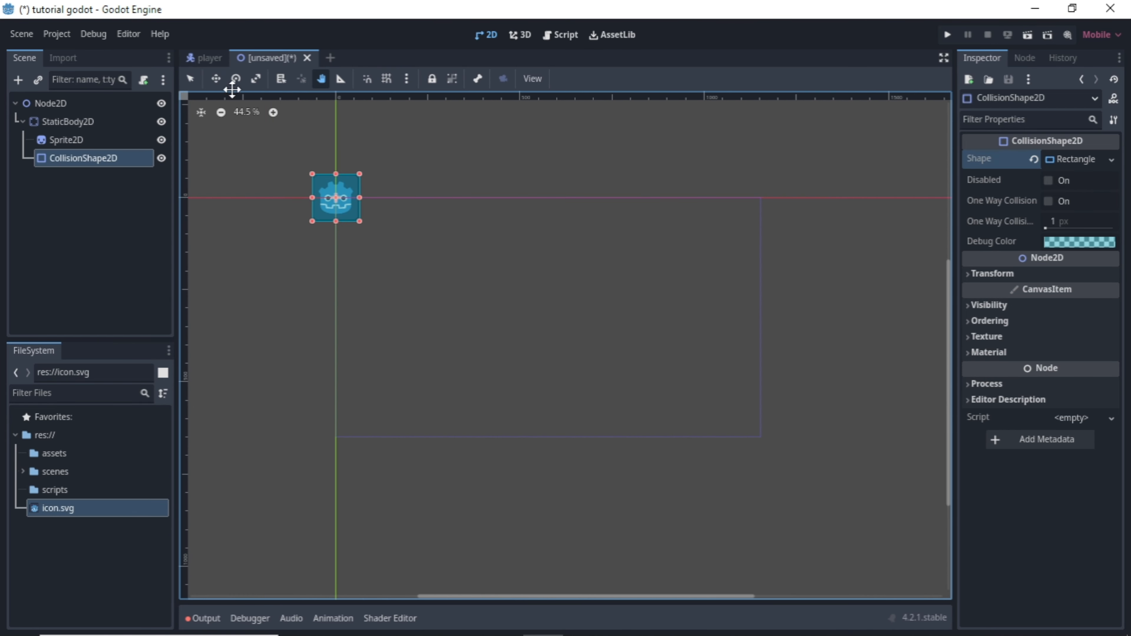
Try moving the root Node2D together with all its children, and undo the move.
left_click(216, 79)
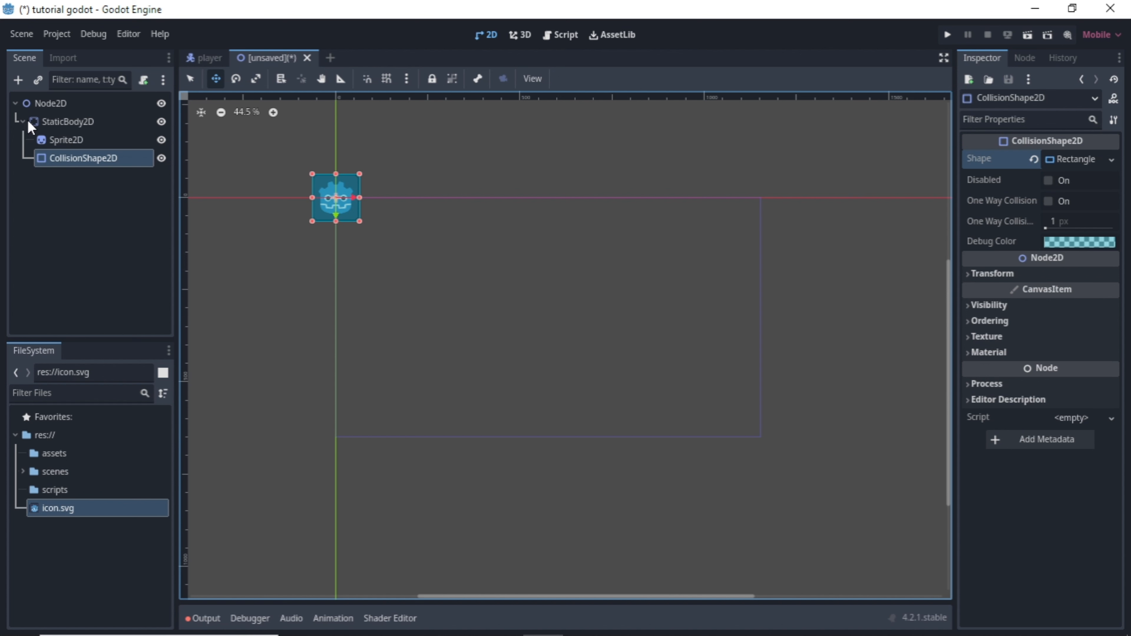
left_click(15, 106)
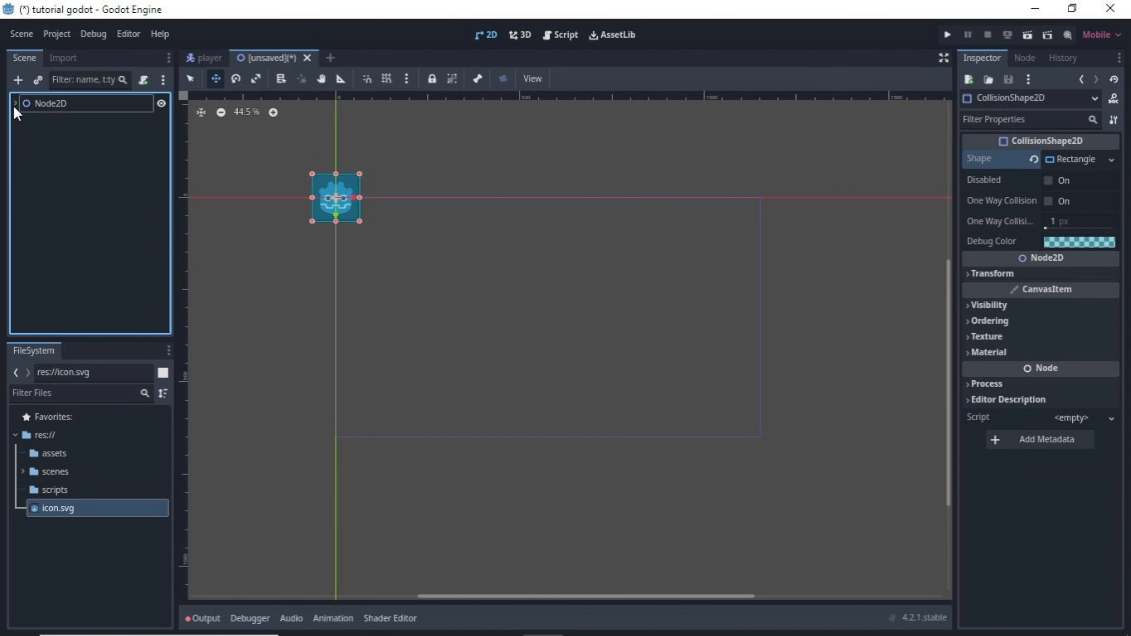
left_click(15, 106)
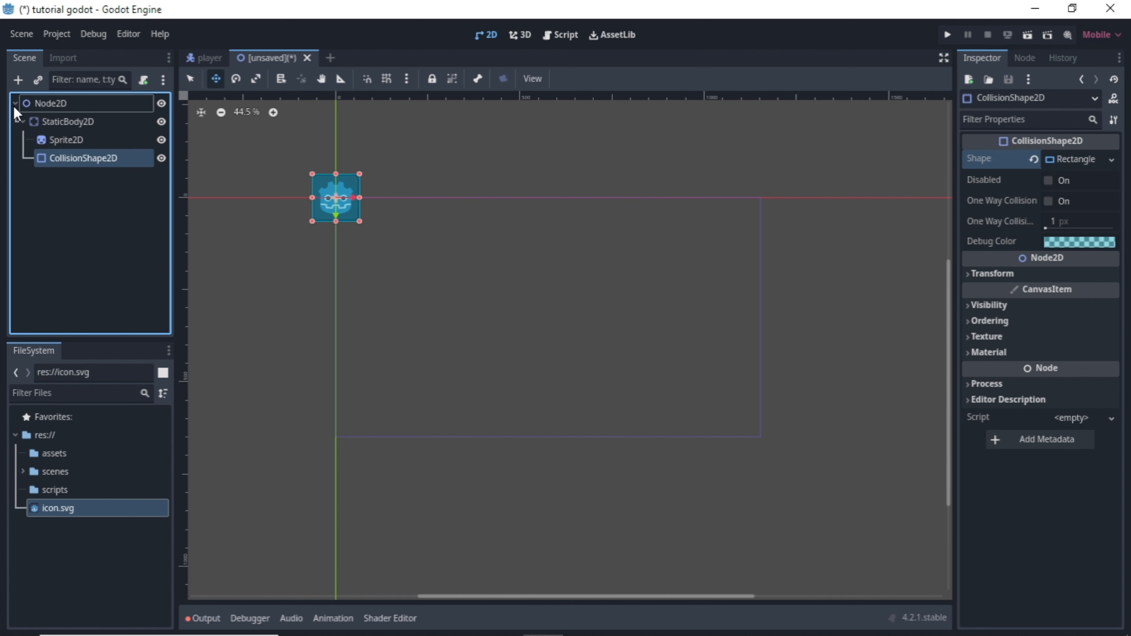
left_click(53, 106)
left_click_drag(336, 199, 506, 312)
key("ctrl+z")
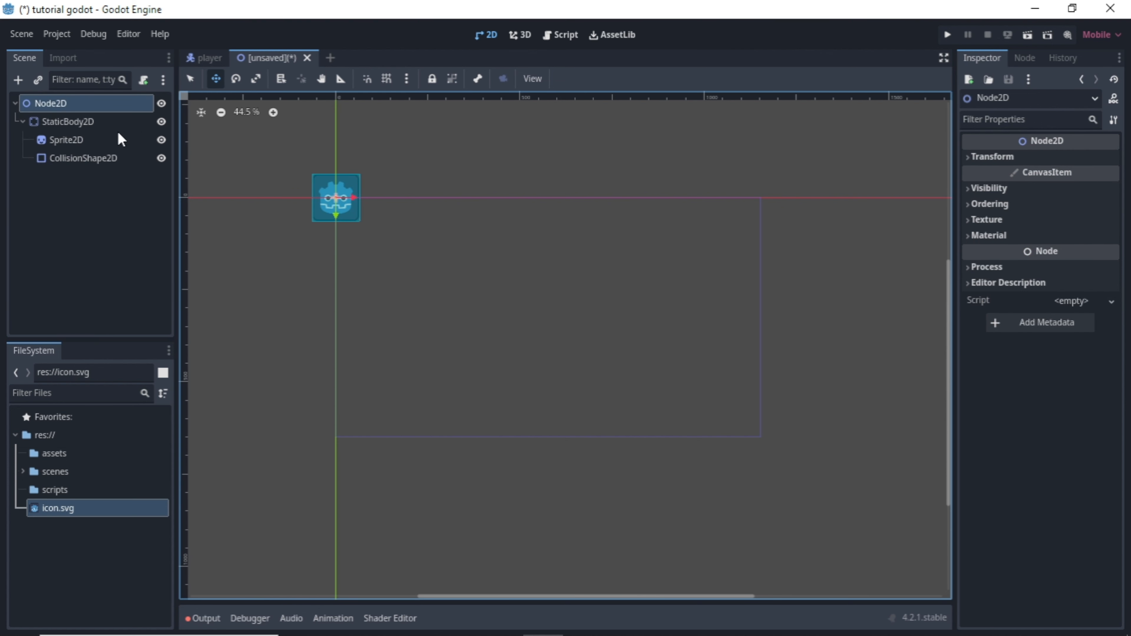
Move the StaticBody2D with its children away from the origin into the lower part of the viewport frame.
left_click(27, 121)
left_click(24, 121)
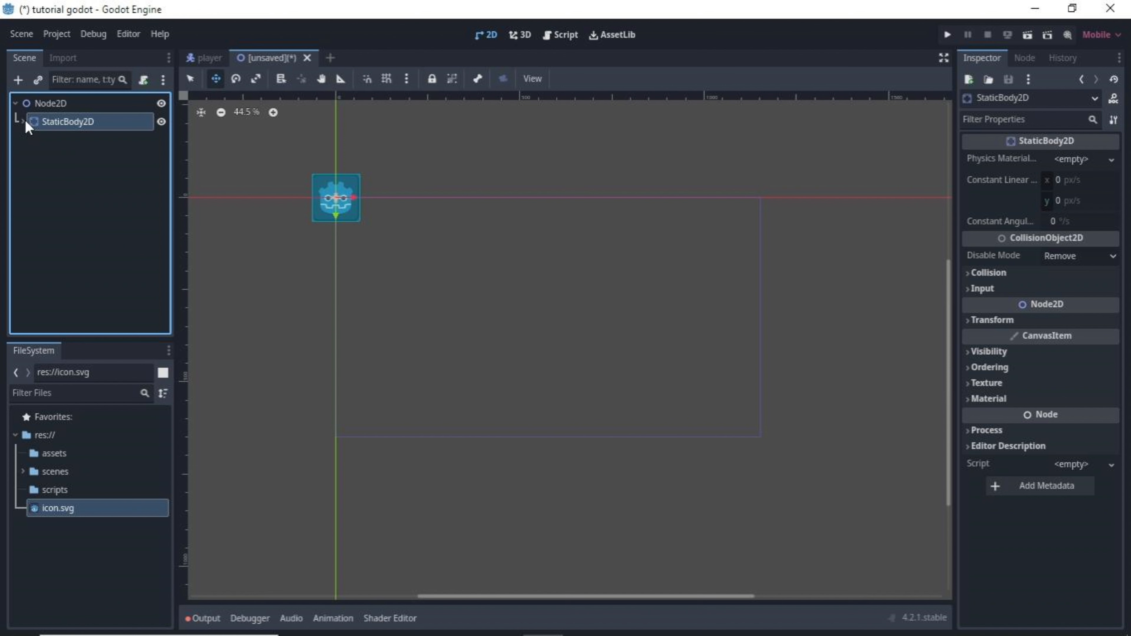
left_click(24, 121)
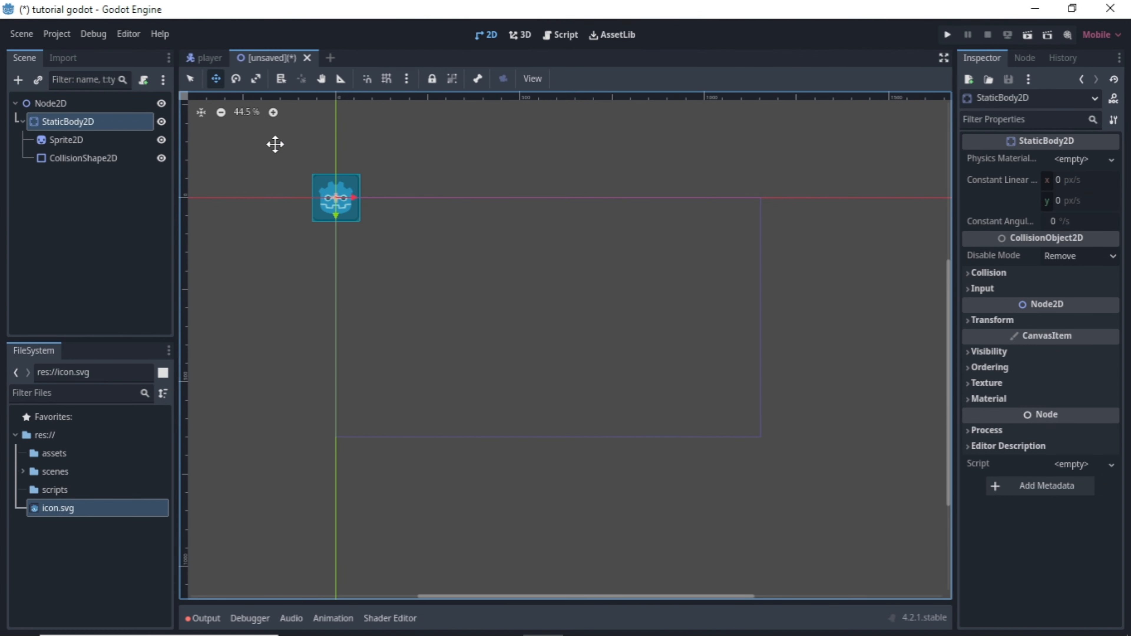
left_click_drag(336, 197, 585, 393)
Try moving only the Sprite2D away from its collision shape, and undo the move.
left_click(58, 140)
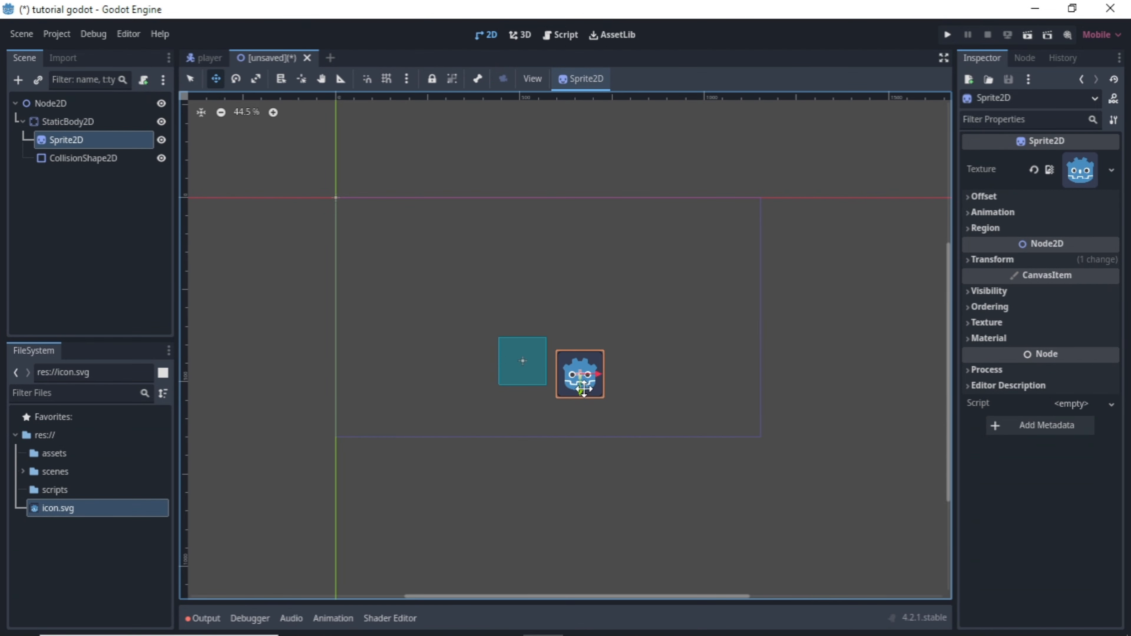
key("ctrl+z")
Move the StaticBody2D to the horizontal centre of the viewport frame, just above its bottom edge.
left_click(67, 121)
left_click_drag(520, 360, 539, 400)
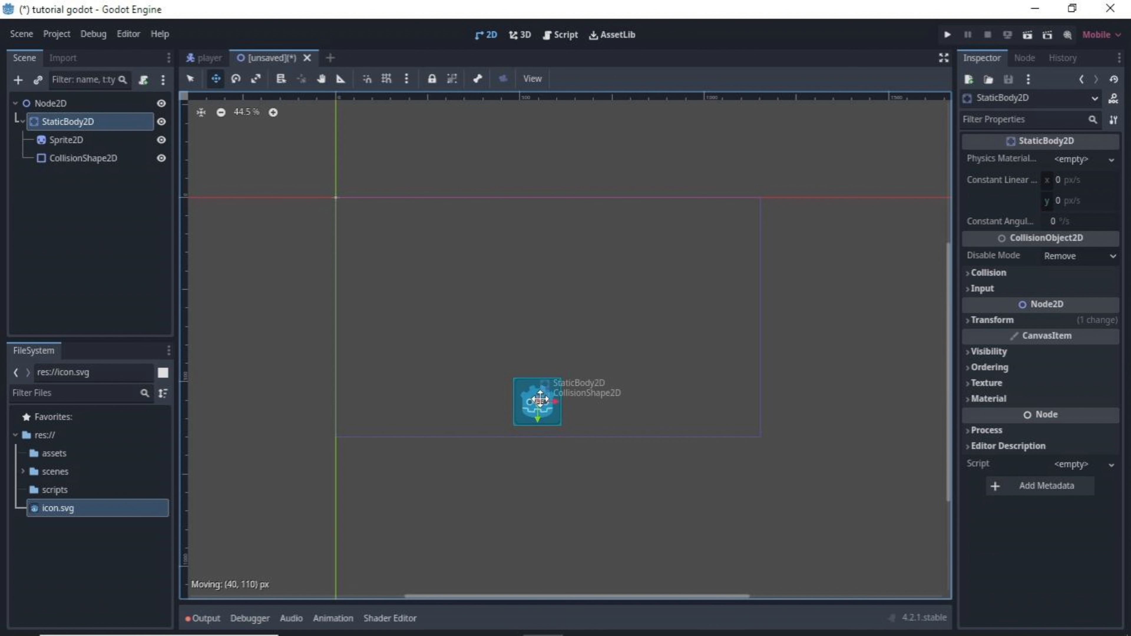
left_click_drag(541, 400, 546, 400)
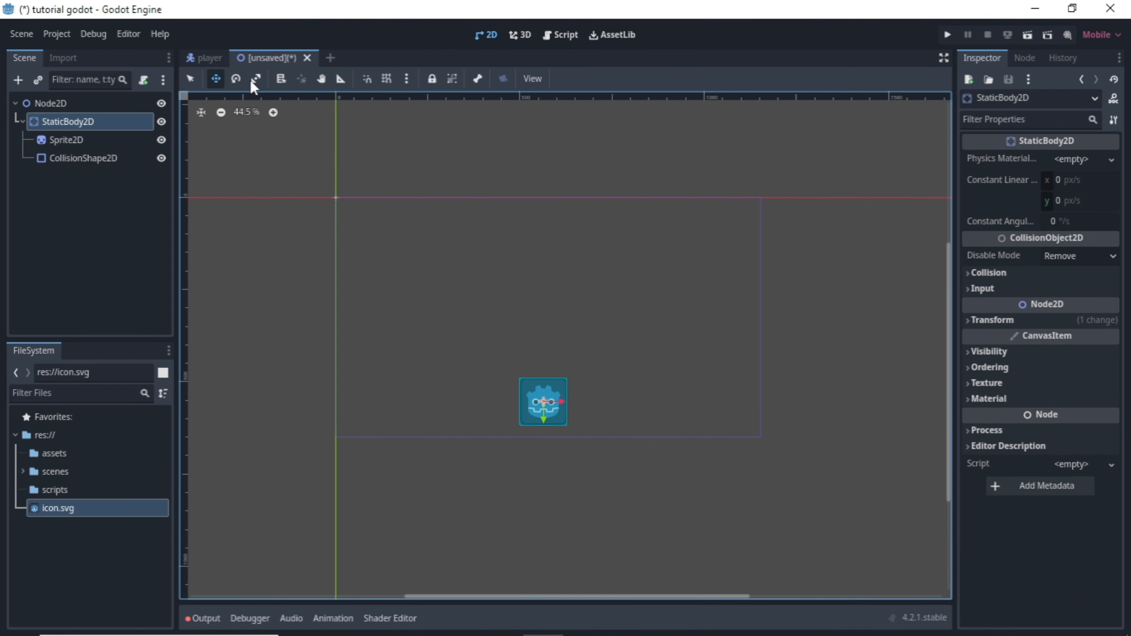
Scale the StaticBody2D into a wide, flat floor spanning most of the viewport frame's width.
left_click(255, 78)
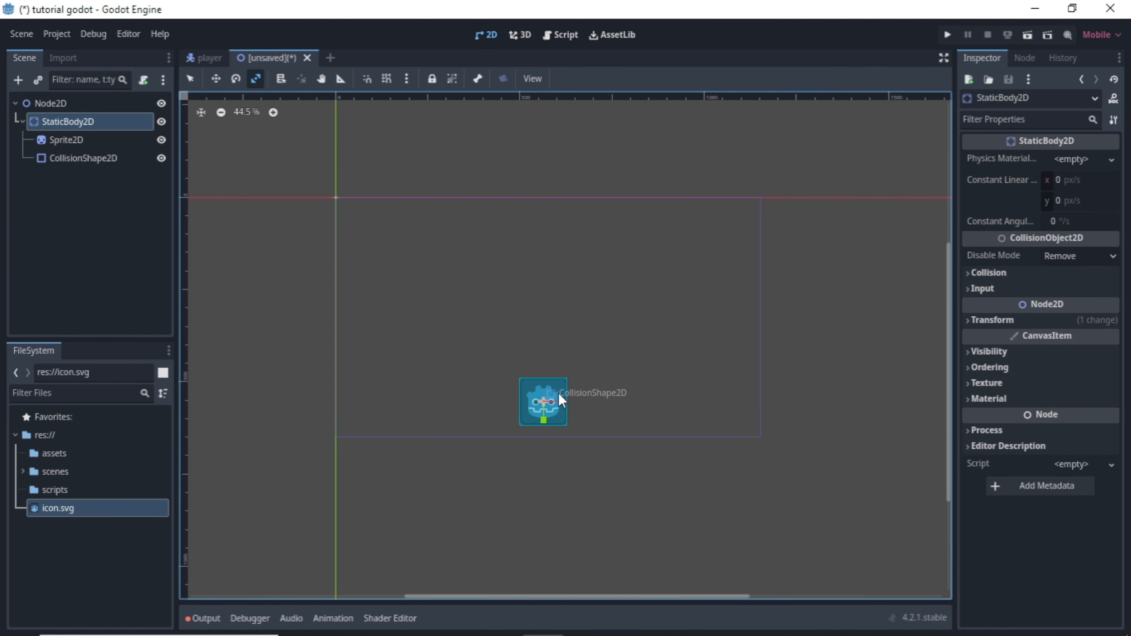
left_click_drag(562, 401, 707, 416)
left_click_drag(543, 422, 543, 414)
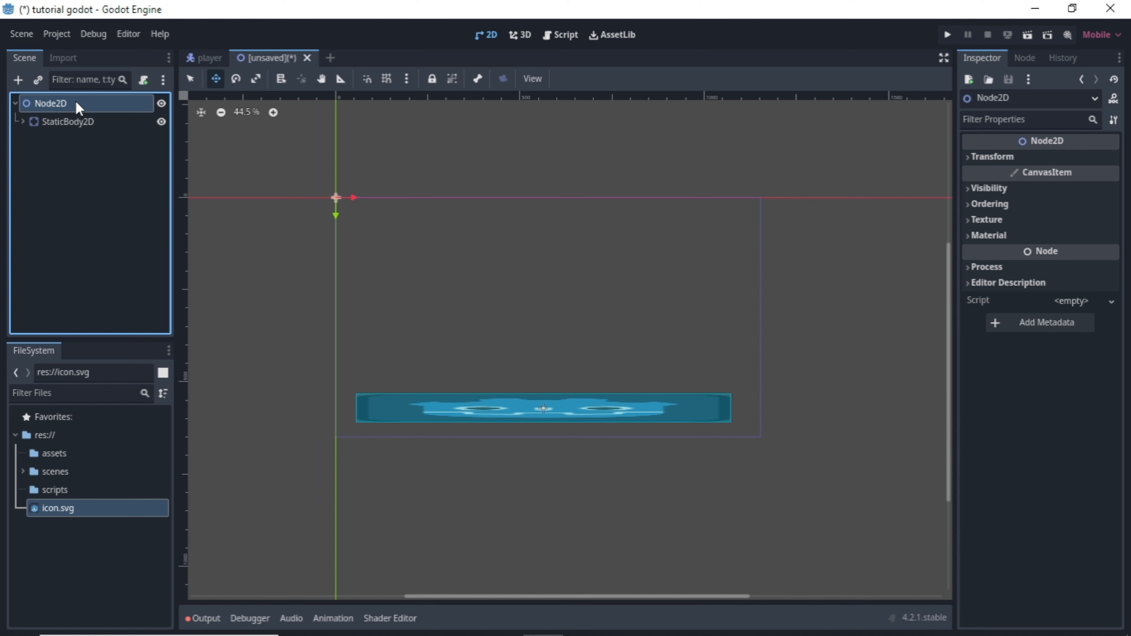
Rename the root Node2D to "world".
double_click(77, 104)
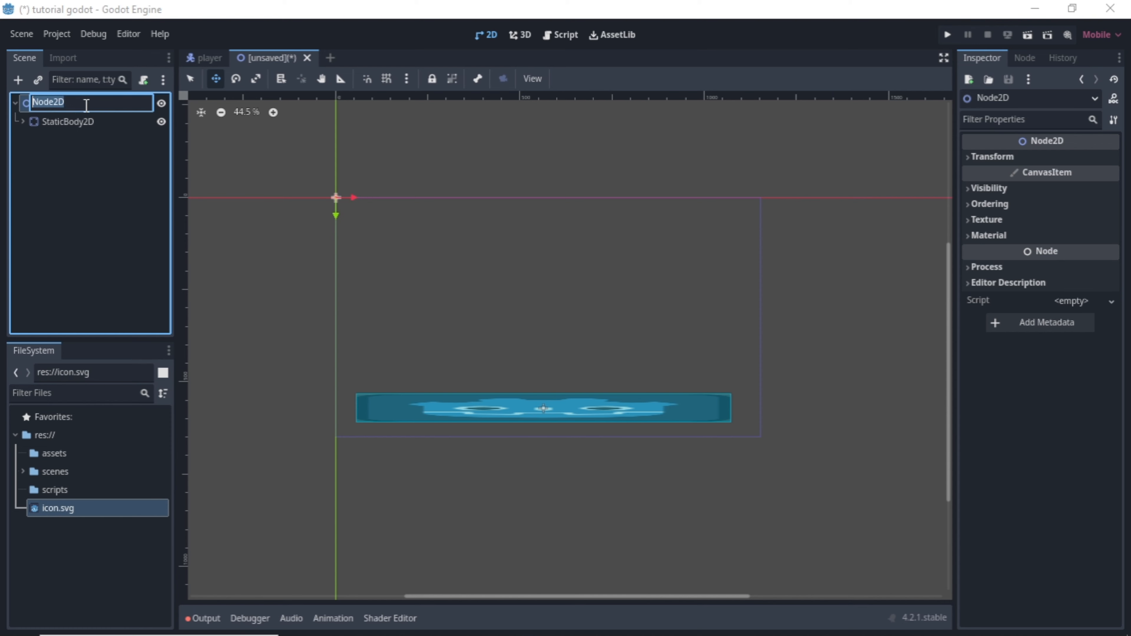
type("world")
key("Return")
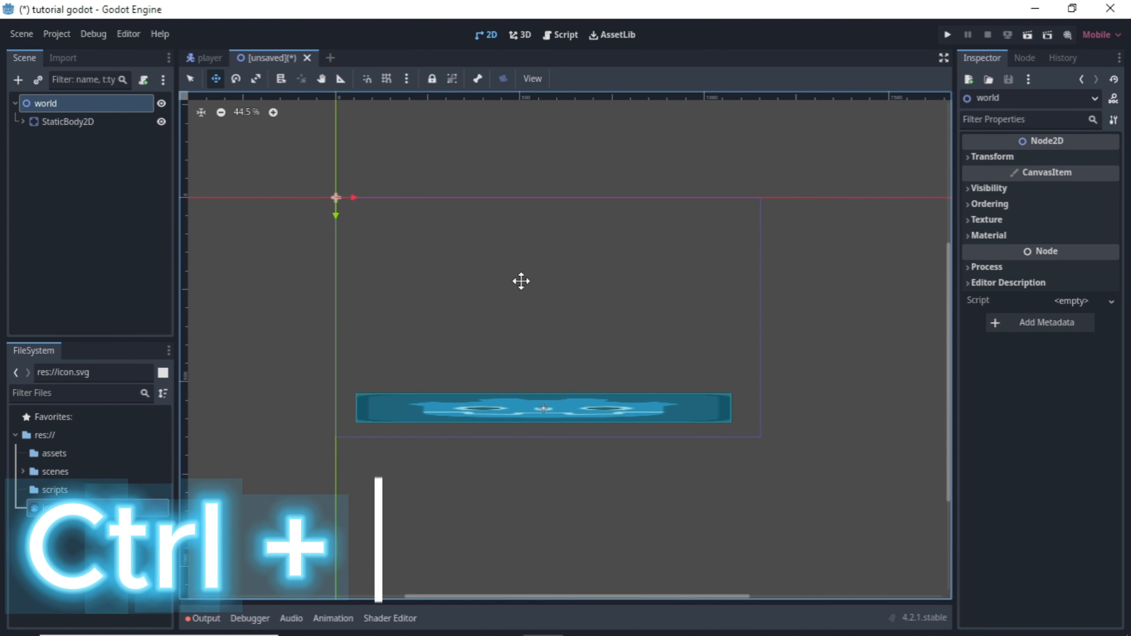
Save the scene as world.tscn in the scenes folder.
key("ctrl+s")
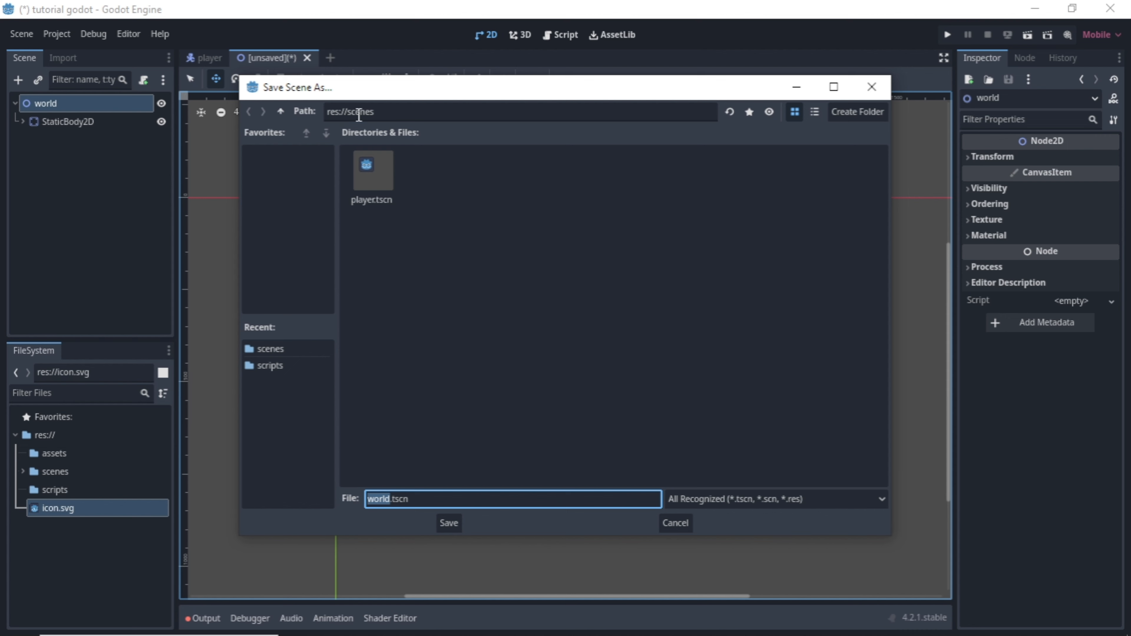
left_click(360, 115)
left_click(508, 223)
left_click(449, 524)
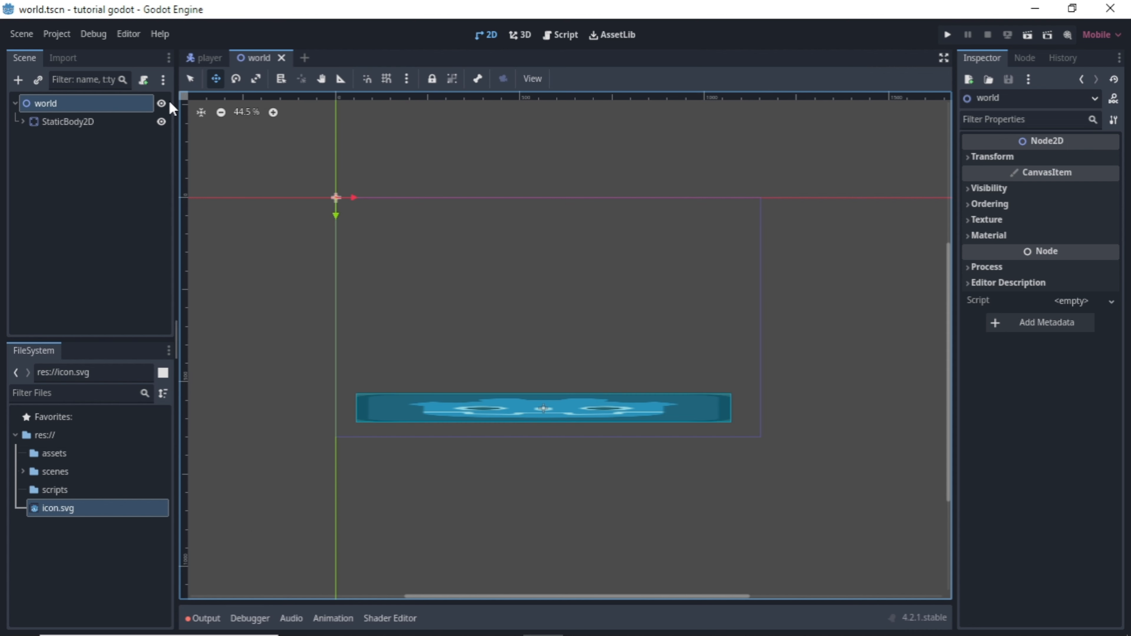
Instantiate scenes/player.tscn as a child scene of the world root node.
left_click(198, 57)
left_click(267, 58)
left_click(39, 80)
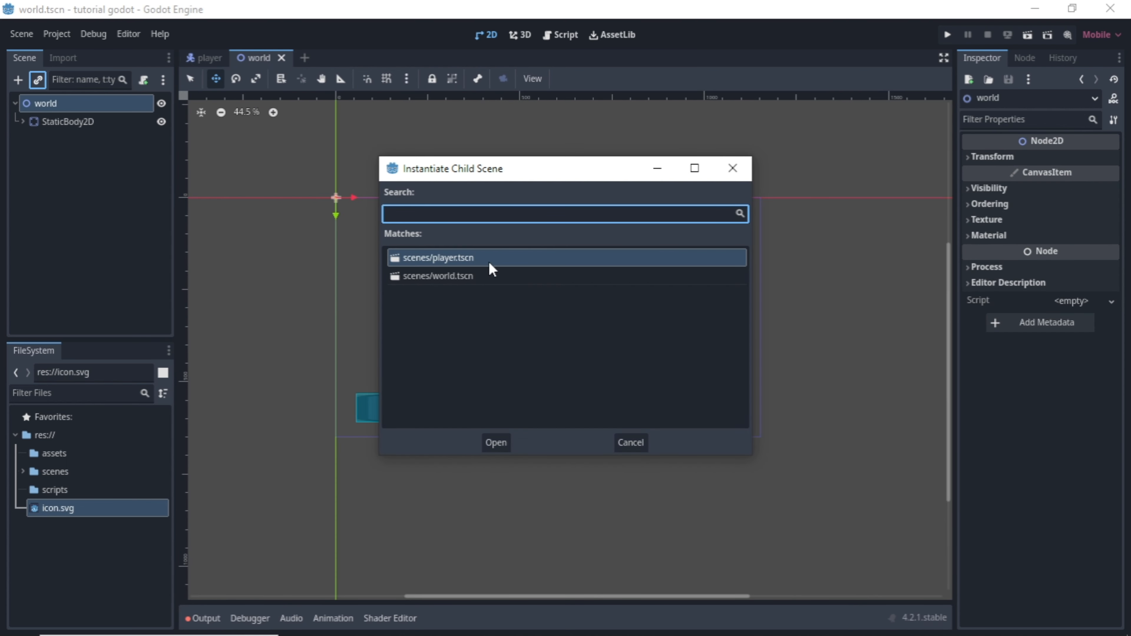
left_click(485, 451)
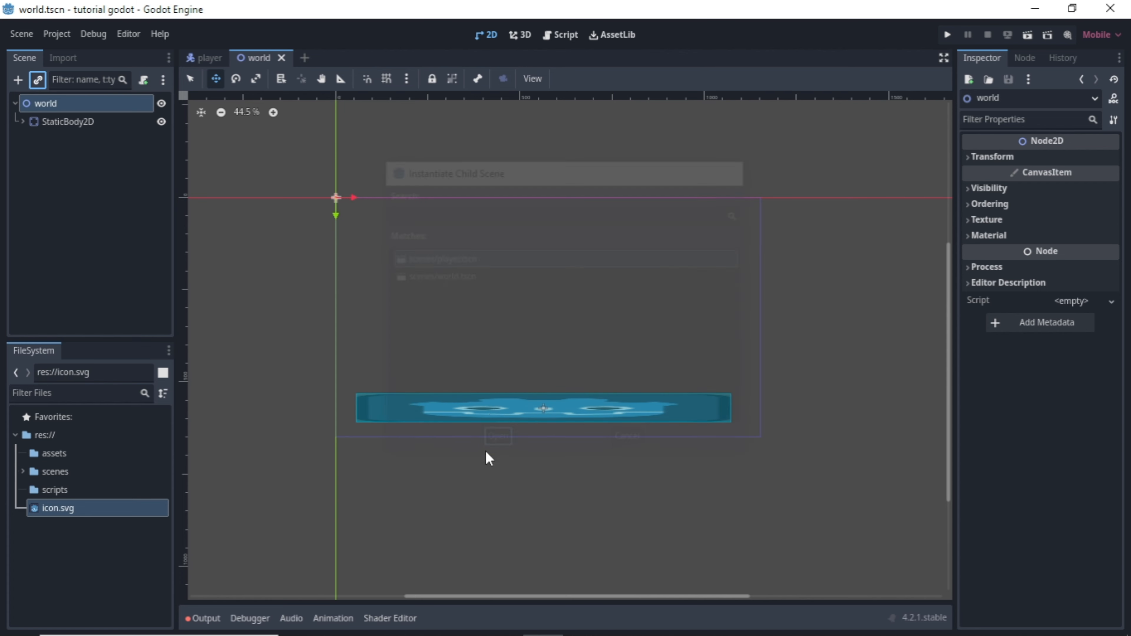